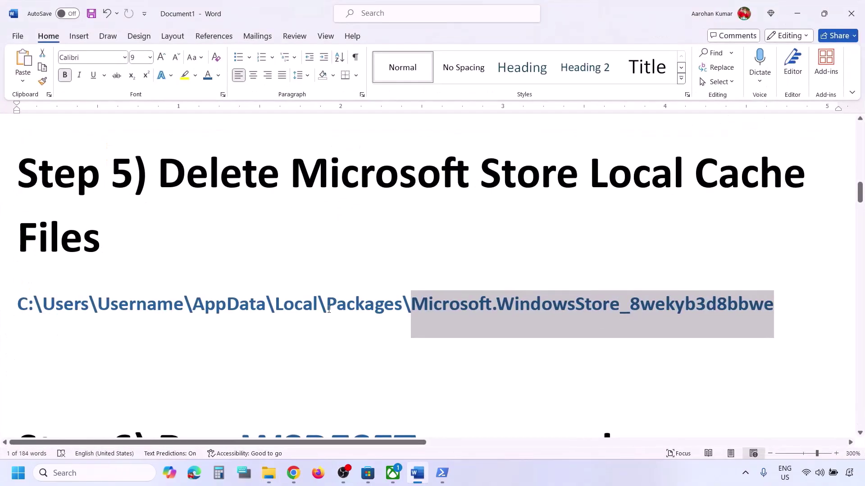
# - Run the WSRESET command from Step 6 through Windows search to reload Microsoft Store
pyautogui.scroll(-5, 328, 310)
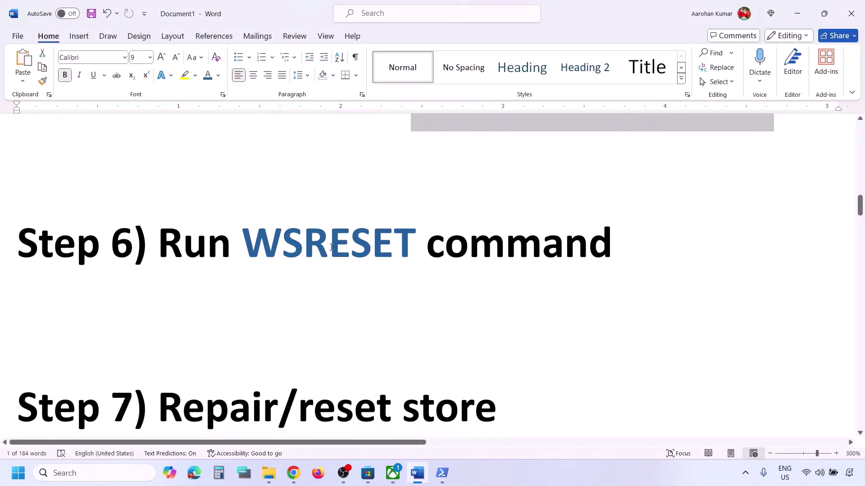
pyautogui.doubleClick(330, 247)
pyautogui.hotkey('ctrl', 'c')
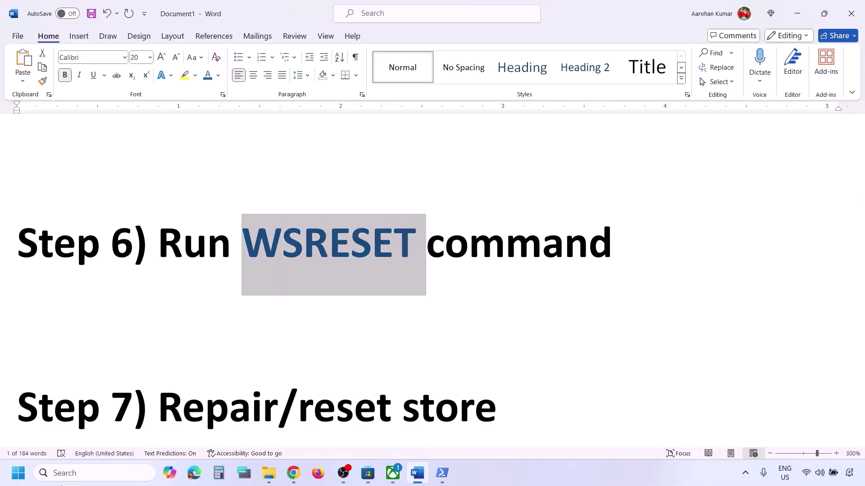
pyautogui.click(70, 479)
pyautogui.hotkey('ctrl', 'v')
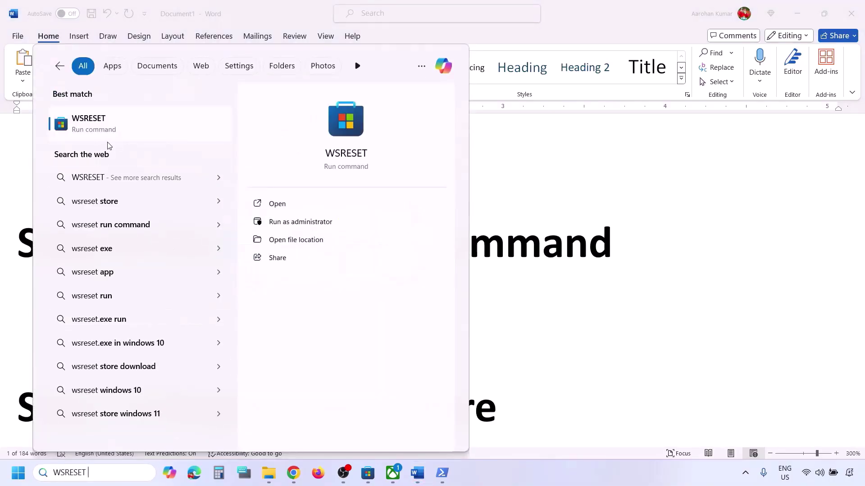
pyautogui.click(92, 127)
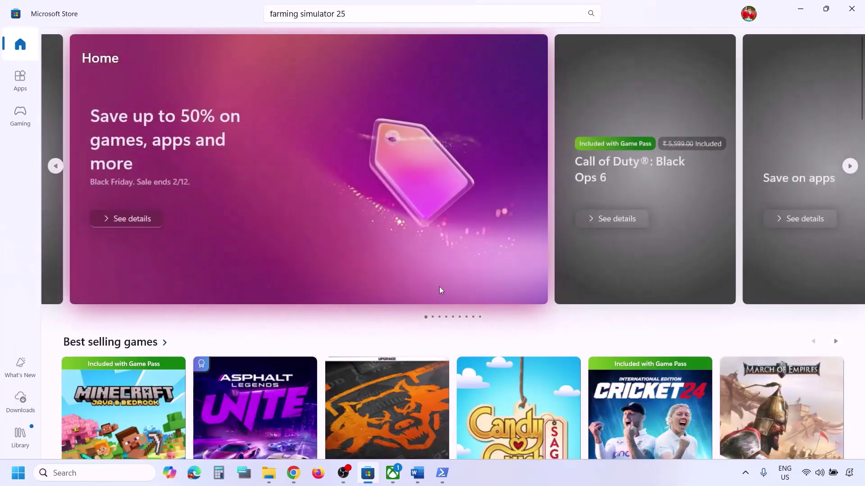
# - Back in Word, select the Step 7 heading 'Repair/reset store'
pyautogui.click(423, 483)
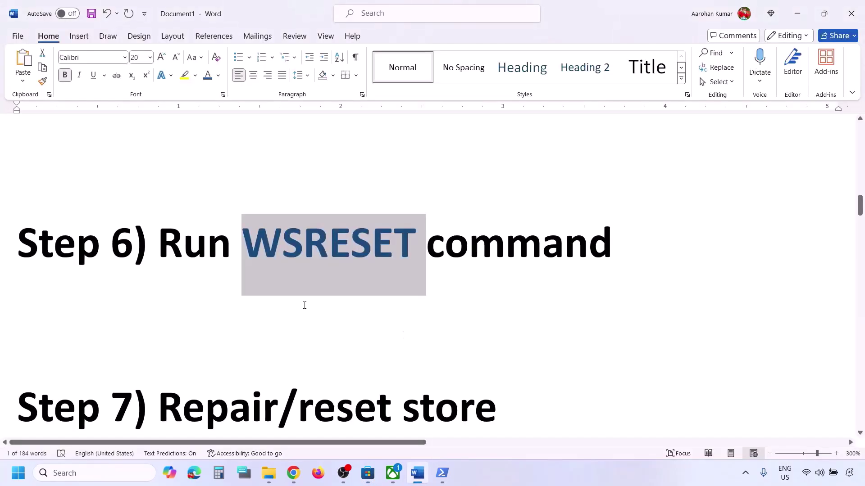
pyautogui.scroll(-3, 304, 305)
pyautogui.moveTo(196, 277); pyautogui.dragTo(495, 278)
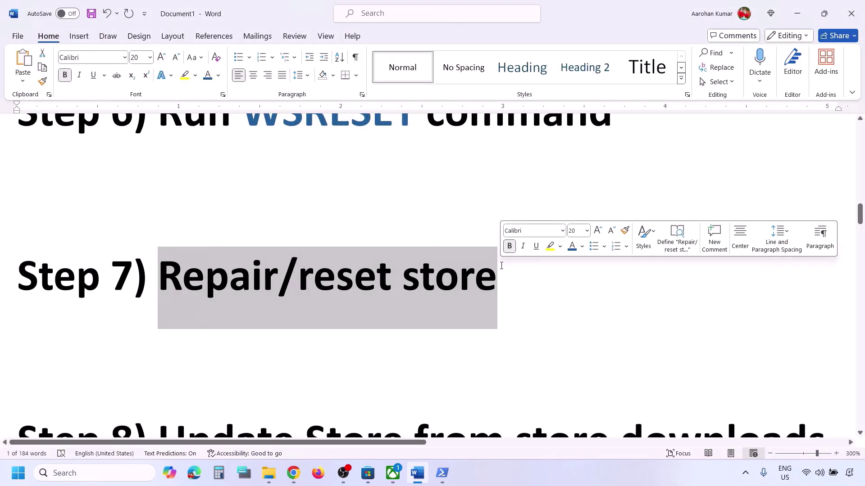
# - Repair Microsoft Store from its app settings, then reset it and confirm the reset
pyautogui.click(77, 473)
pyautogui.write('store')
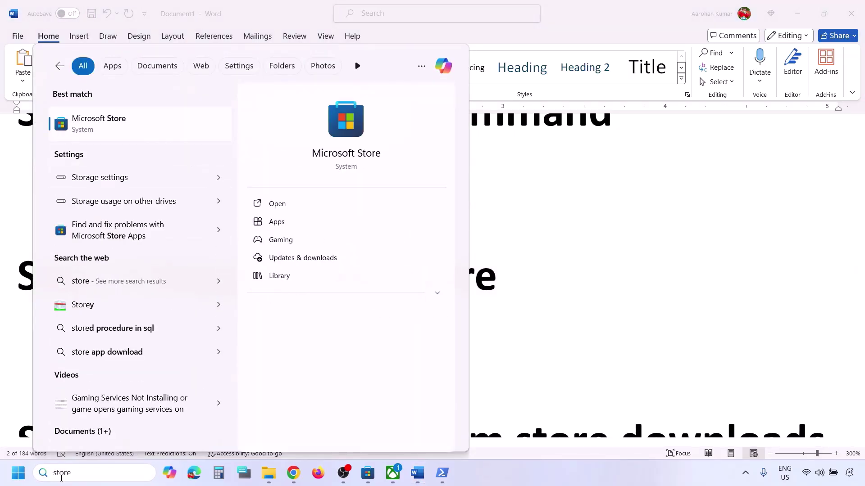
pyautogui.rightClick(95, 135)
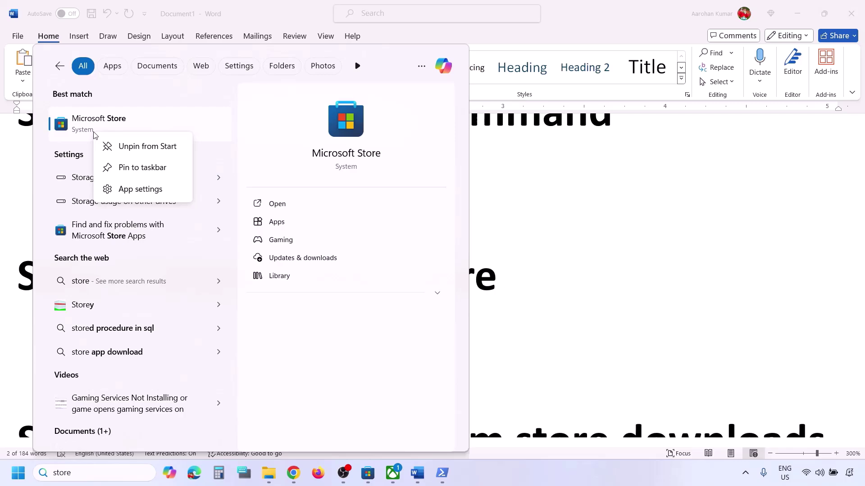
pyautogui.click(132, 190)
pyautogui.scroll(-10, 363, 243)
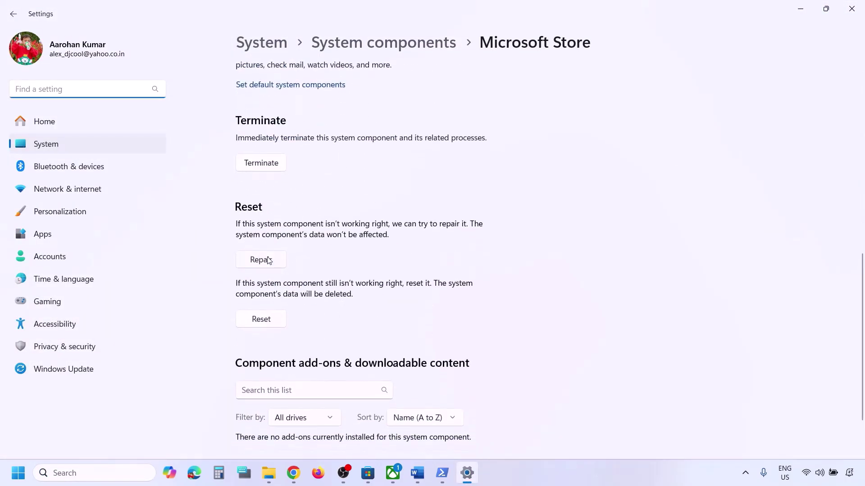
pyautogui.click(262, 260)
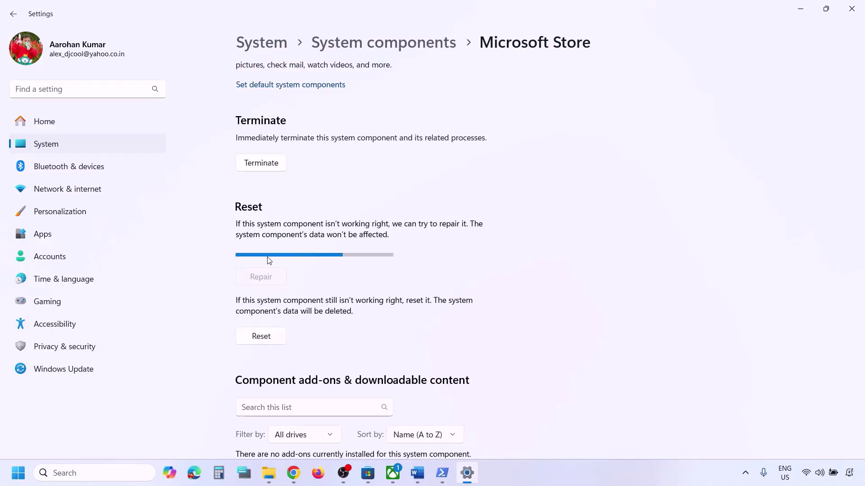
pyautogui.click(271, 317)
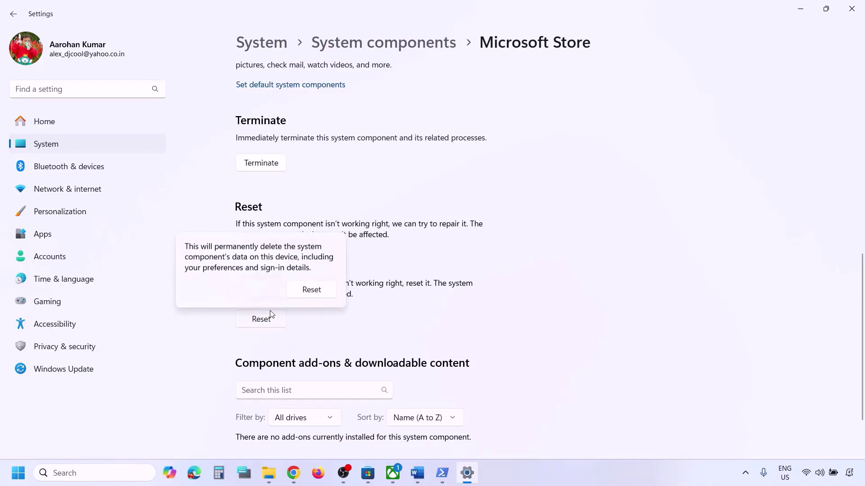
pyautogui.click(332, 290)
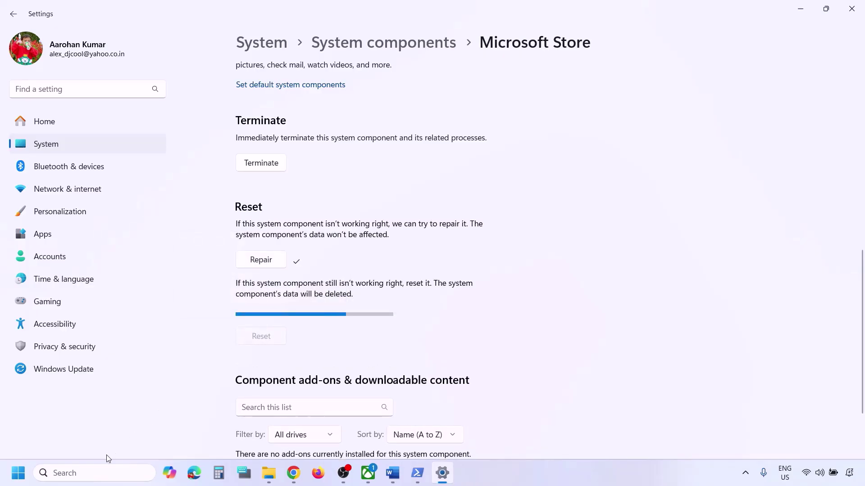
# - Relaunch Microsoft Store by searching 'store'
pyautogui.click(77, 475)
pyautogui.write('store')
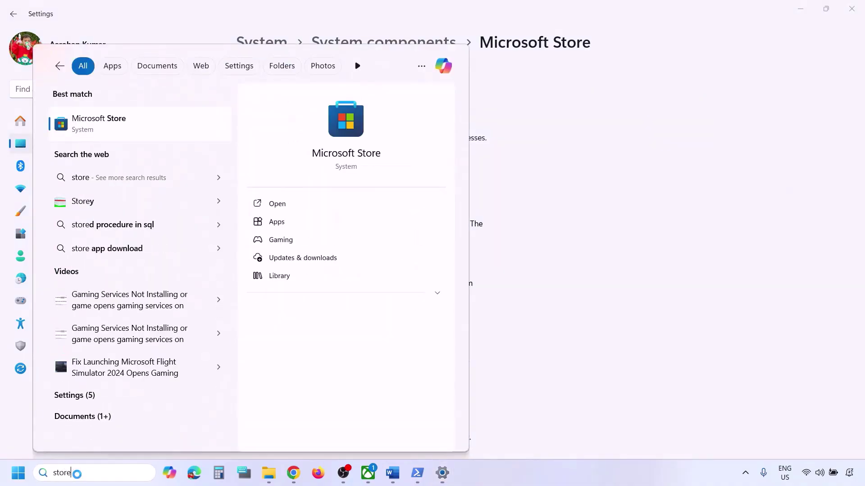
pyautogui.press('Return')
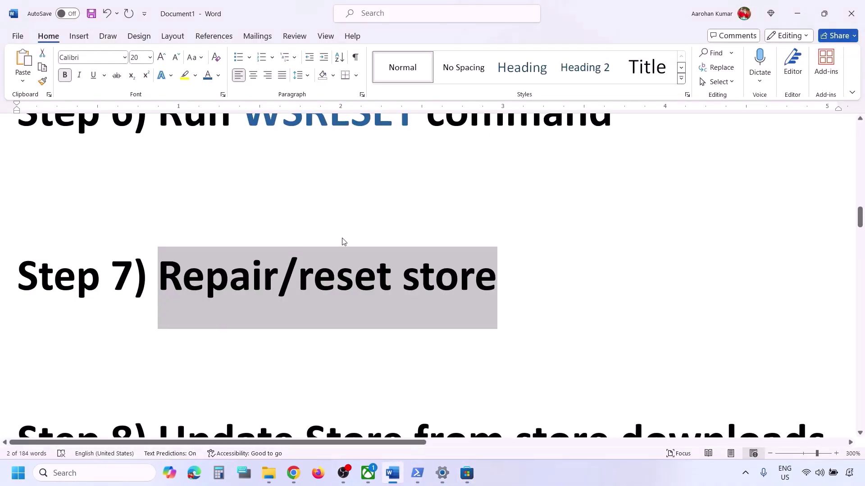
# - Select the Step 8 heading 'Update Store from store downloads' in Word
pyautogui.scroll(-4, 344, 242)
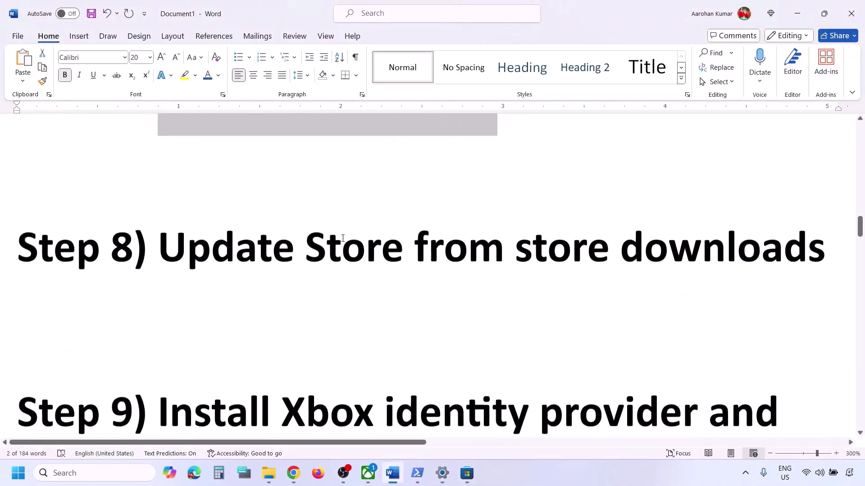
pyautogui.scroll(1, 295, 239)
pyautogui.moveTo(220, 281); pyautogui.dragTo(825, 288)
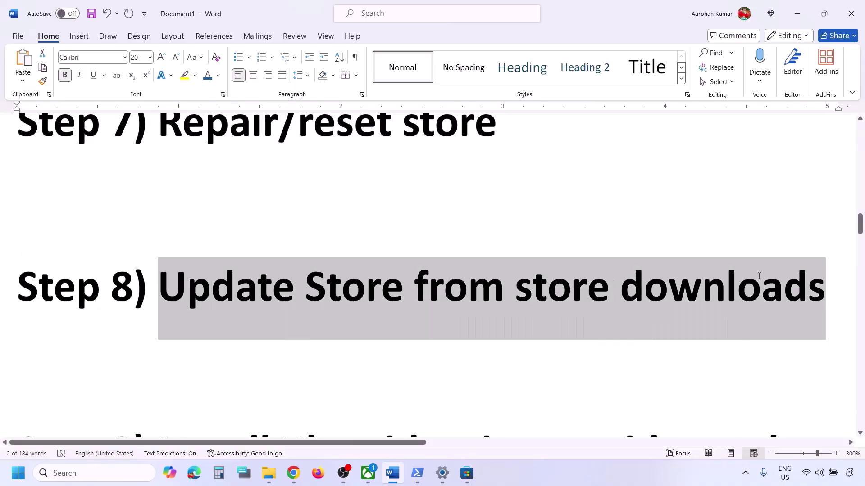
# - Check Microsoft Store's Updates & downloads page, dismiss the Game Pass popup, and minimize the Store
pyautogui.click(472, 479)
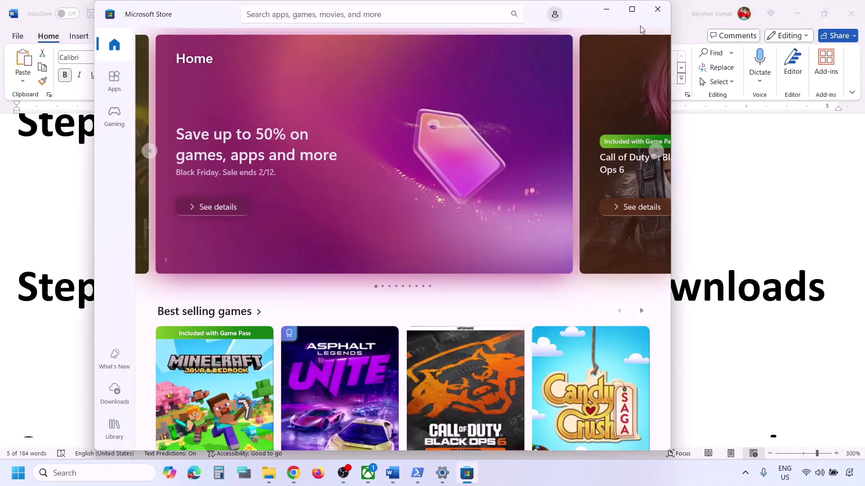
pyautogui.click(631, 9)
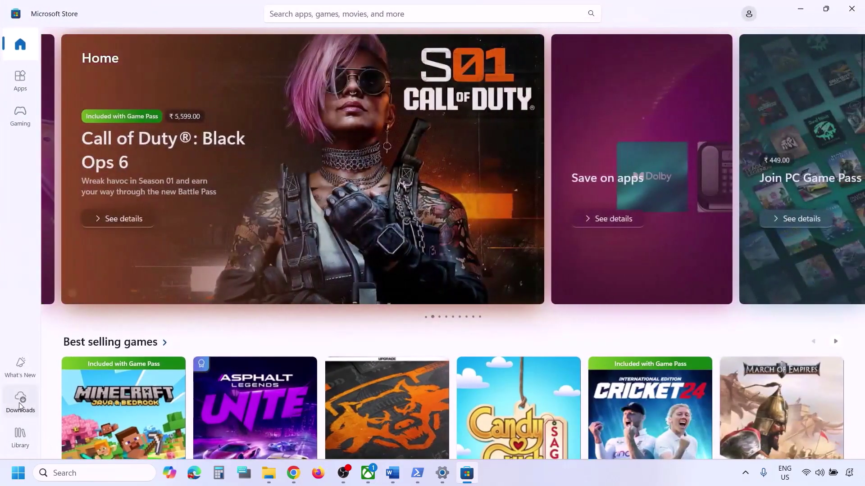
pyautogui.click(20, 403)
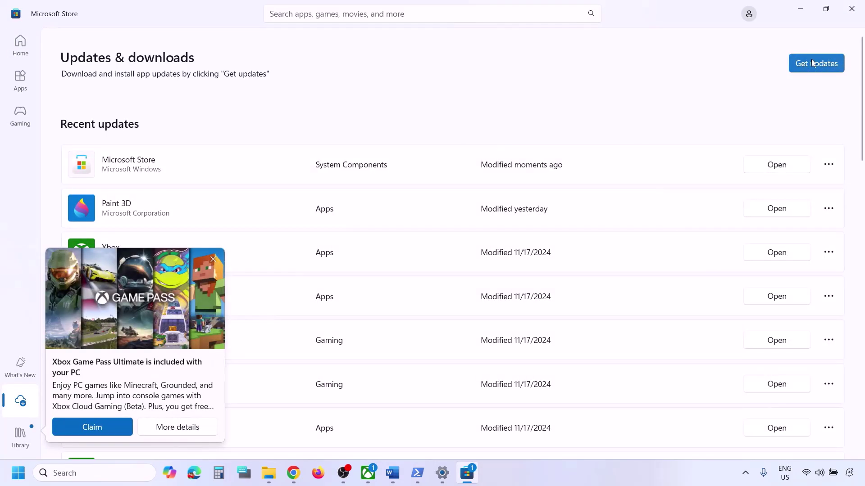
pyautogui.click(213, 259)
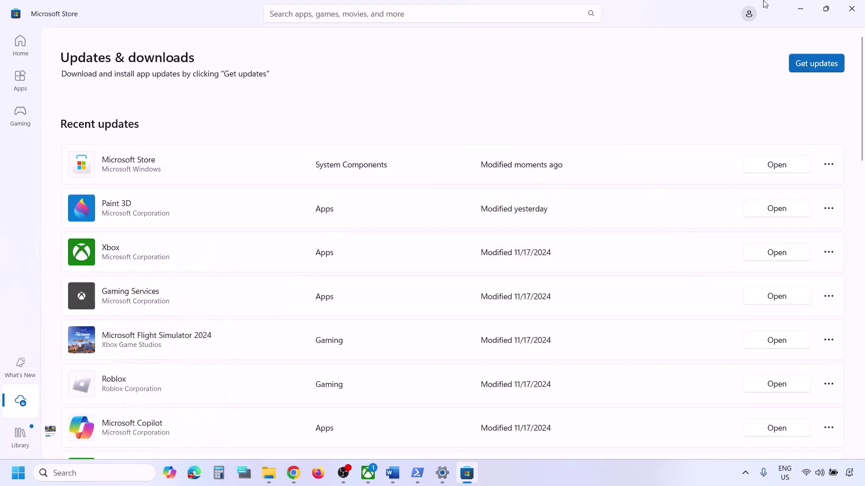
pyautogui.click(800, 9)
# - Select the Xbox Identity Provider URL in Step 9 of the guide
pyautogui.scroll(-5, 366, 311)
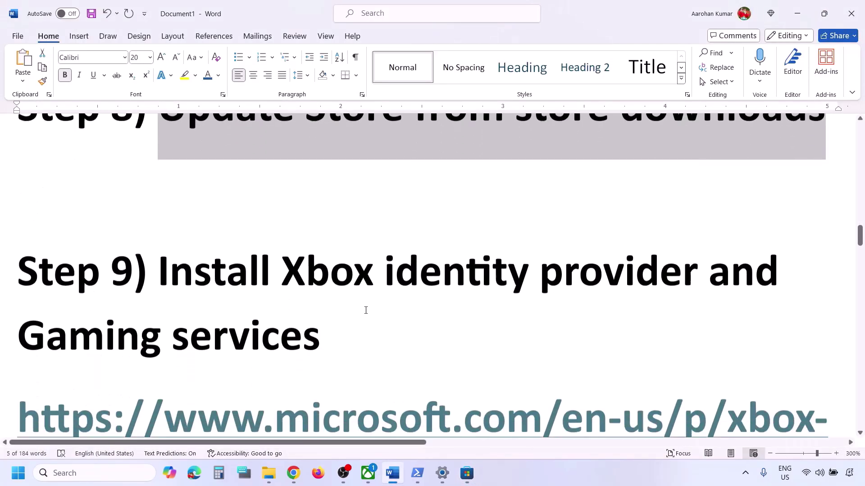
pyautogui.scroll(-1, 366, 310)
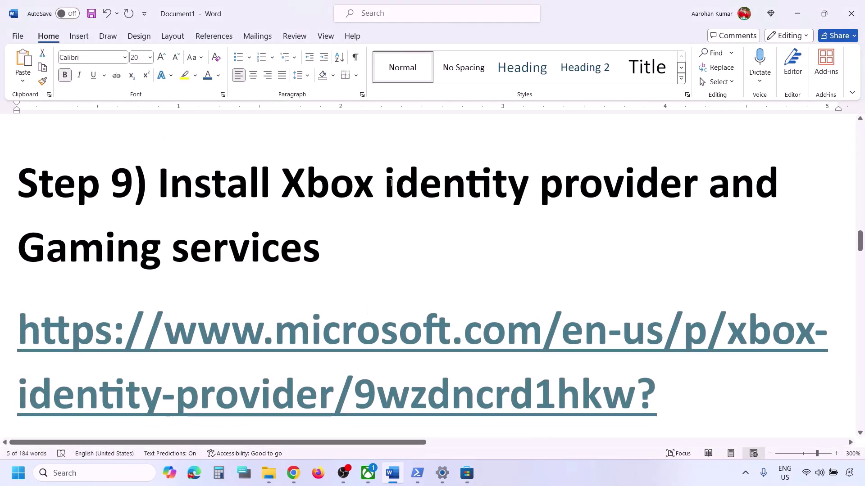
pyautogui.moveTo(385, 184); pyautogui.dragTo(321, 268)
pyautogui.scroll(-3, 556, 285)
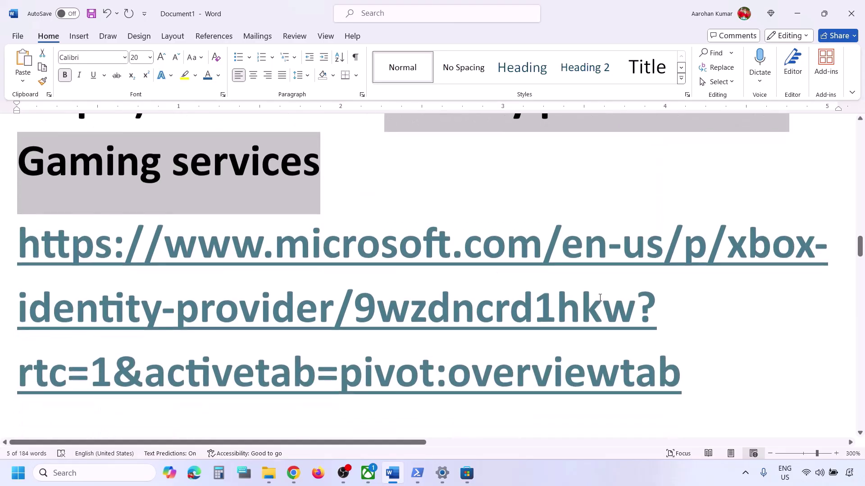
pyautogui.moveTo(687, 357); pyautogui.dragTo(1, 258)
pyautogui.hotkey('ctrl', 'c')
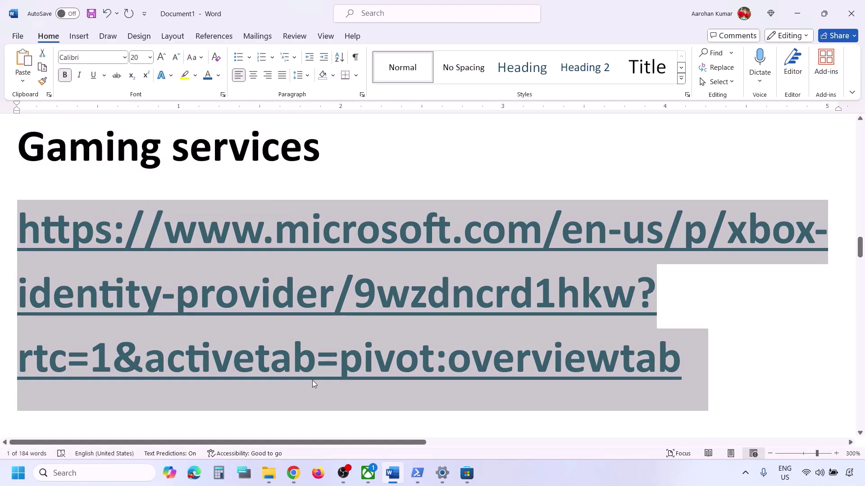
# - Load the Xbox Identity Provider link in a new Chrome tab, download it, and open Microsoft Store
pyautogui.click(293, 473)
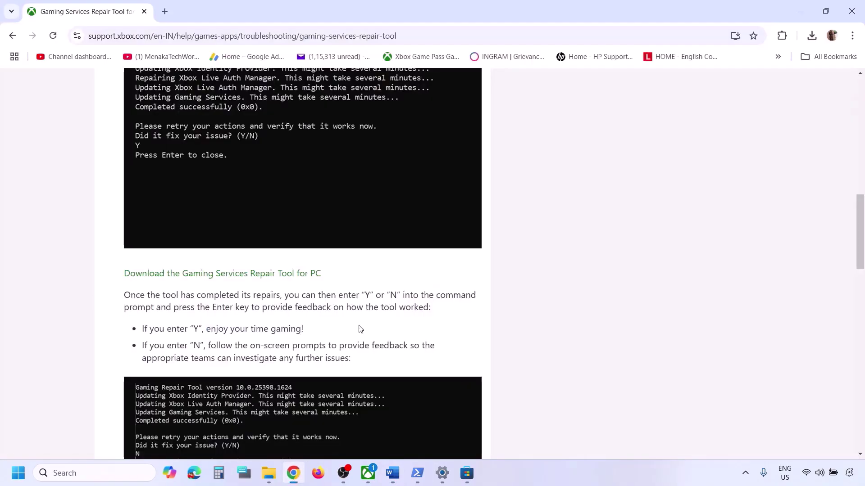
pyautogui.click(166, 12)
pyautogui.hotkey('ctrl', 'v')
pyautogui.press('Return')
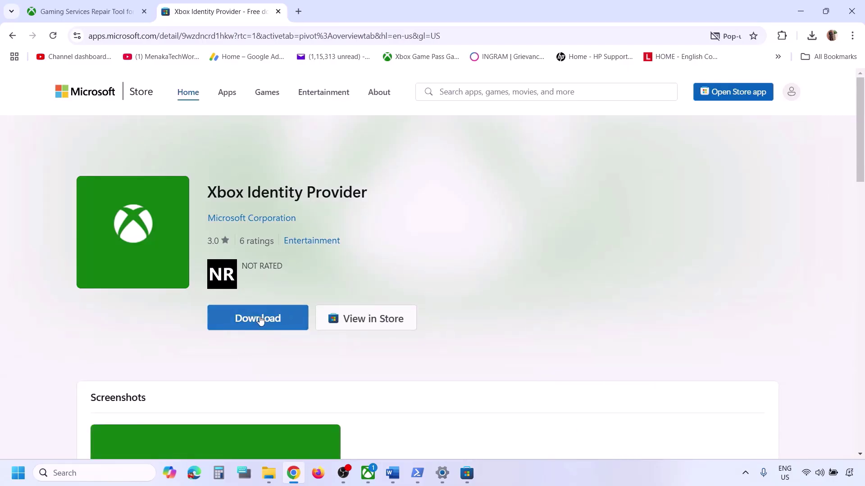
pyautogui.click(256, 320)
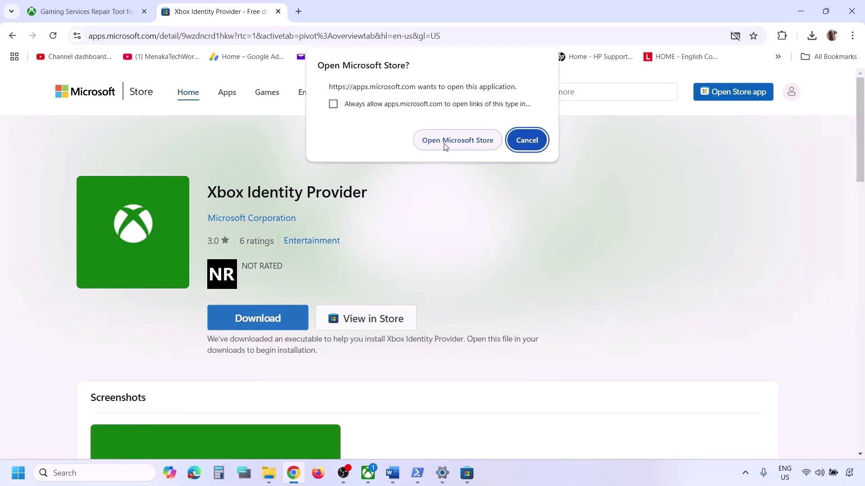
pyautogui.click(447, 141)
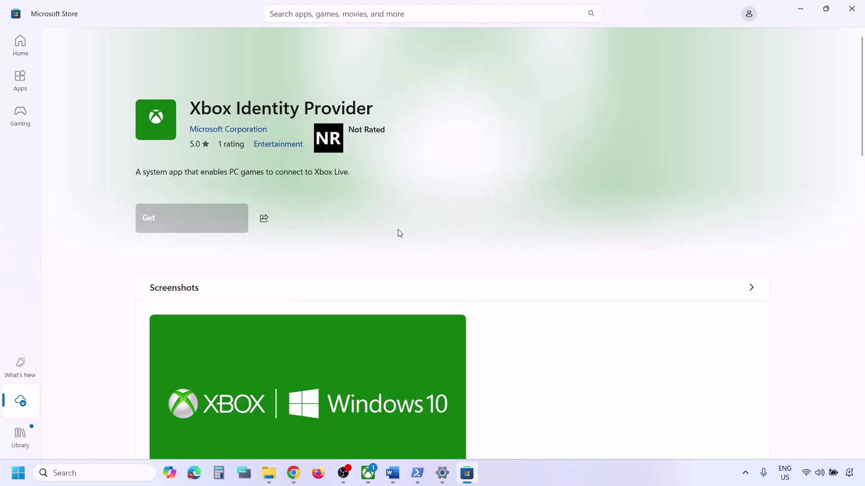
pyautogui.click(392, 473)
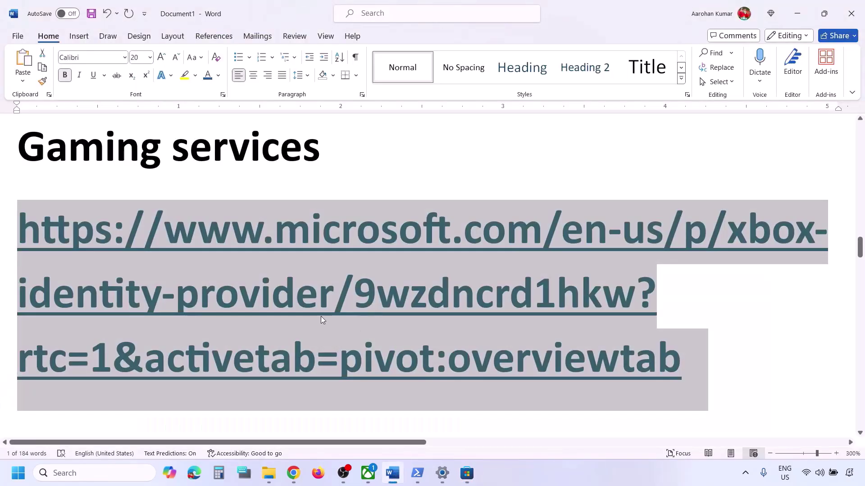
# - Copy the 'get-appxpackage Microsoft.GamingServices | remove-AppxPackage -allusers' command from the guide
pyautogui.scroll(-5, 321, 316)
pyautogui.scroll(-1, 322, 316)
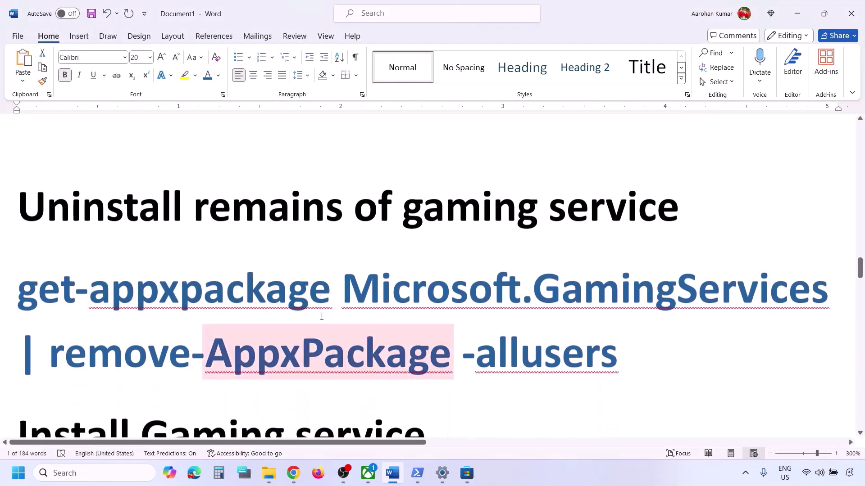
pyautogui.moveTo(628, 349); pyautogui.dragTo(25, 275)
pyautogui.hotkey('ctrl', 'c')
pyautogui.rightClick(70, 286)
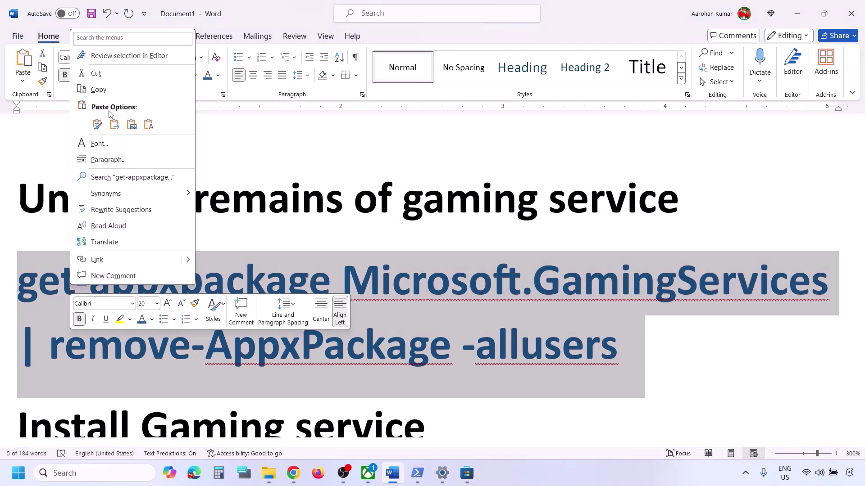
pyautogui.click(98, 89)
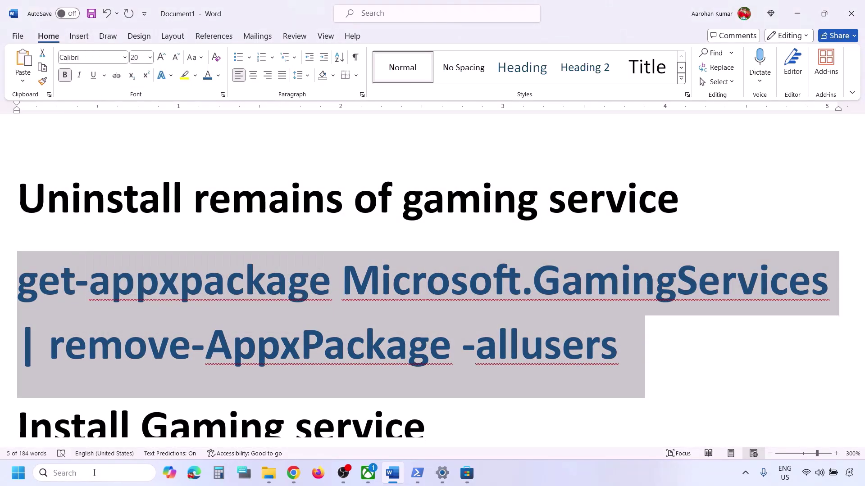
# - Open Windows PowerShell as administrator and paste the command at the prompt
pyautogui.click(107, 469)
pyautogui.write('powershell')
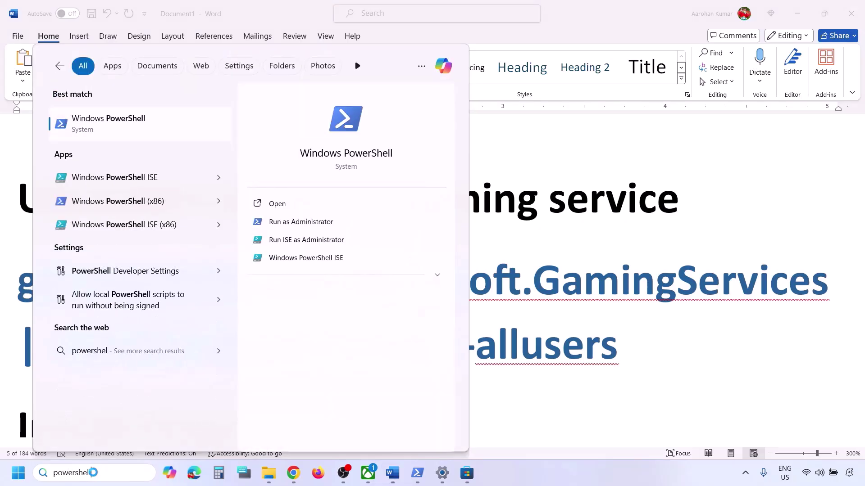
pyautogui.rightClick(138, 131)
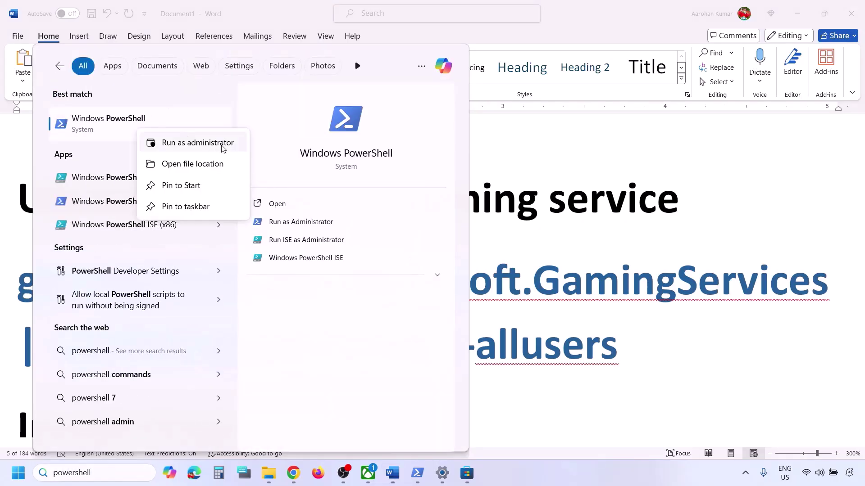
pyautogui.click(194, 144)
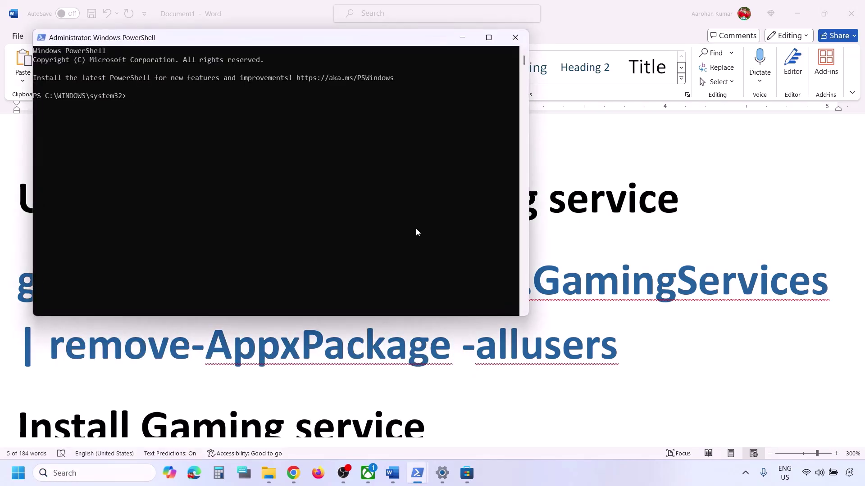
pyautogui.rightClick(416, 228)
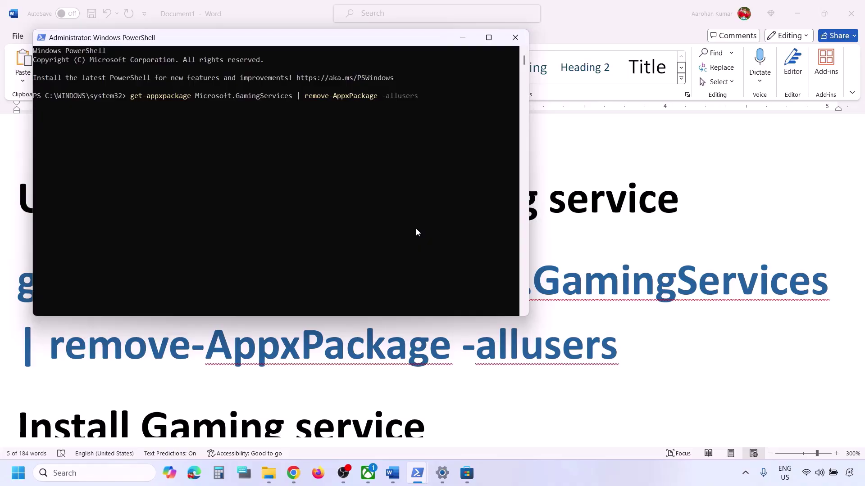
# - Copy the 'start ms-windows-store://pdp/?productid=9MWPM2CQNLHN' command from the Install Gaming service step
pyautogui.click(260, 386)
pyautogui.scroll(-3, 259, 383)
pyautogui.click(606, 319)
pyautogui.tripleClick(514, 305)
pyautogui.rightClick(32, 269)
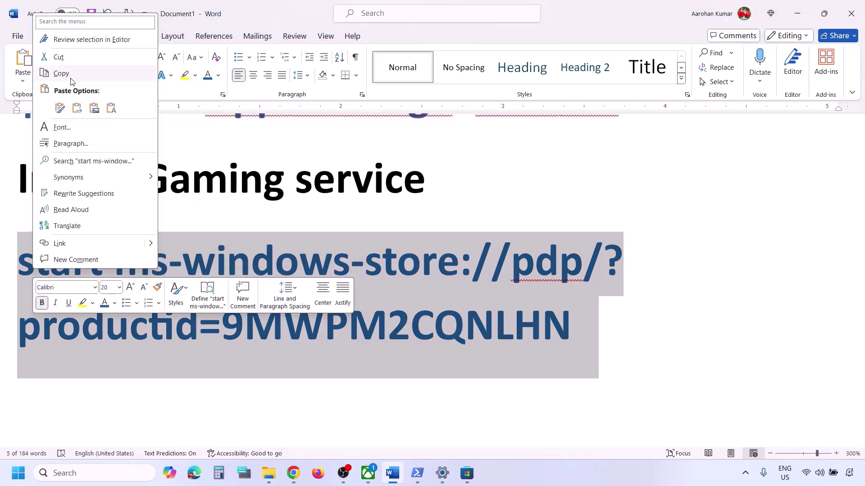
pyautogui.click(71, 77)
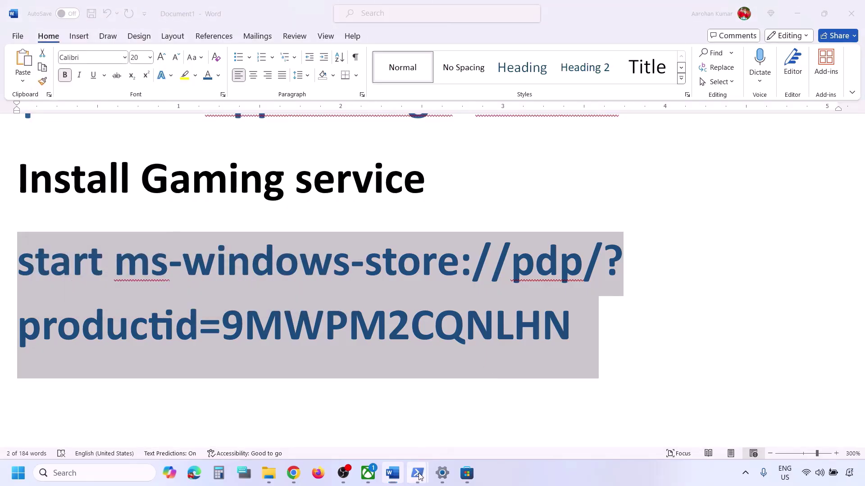
pyautogui.click(416, 475)
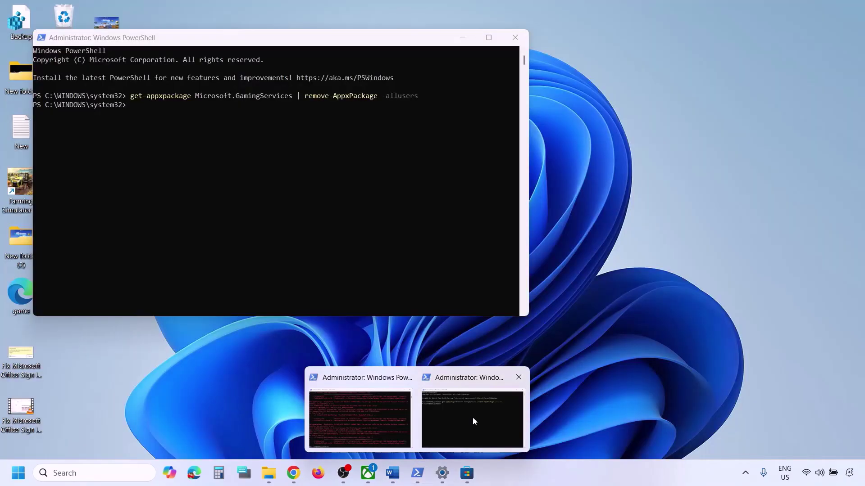
# - Run the start ms-windows-store command in admin PowerShell and click Get to install Gaming Services
pyautogui.click(472, 417)
pyautogui.hotkey('ctrl', 'v')
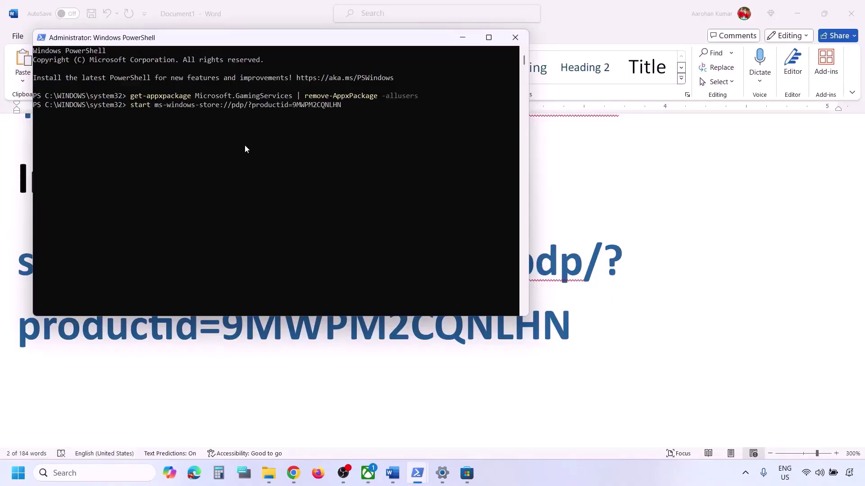
pyautogui.press('Return')
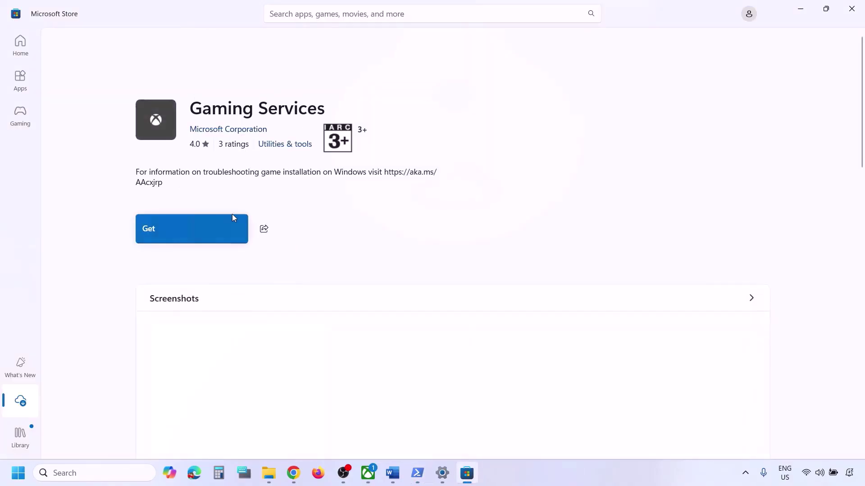
pyautogui.click(181, 230)
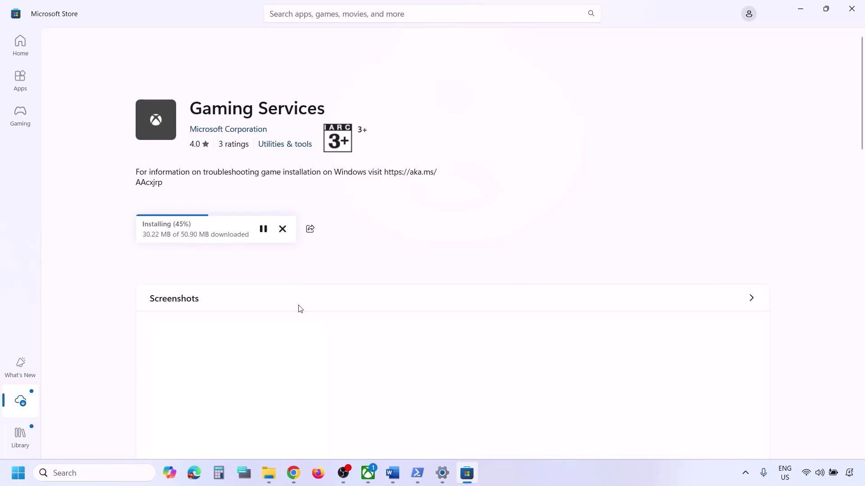
# - Review Step 10's service list in Word and open the Services console via search
pyautogui.click(392, 479)
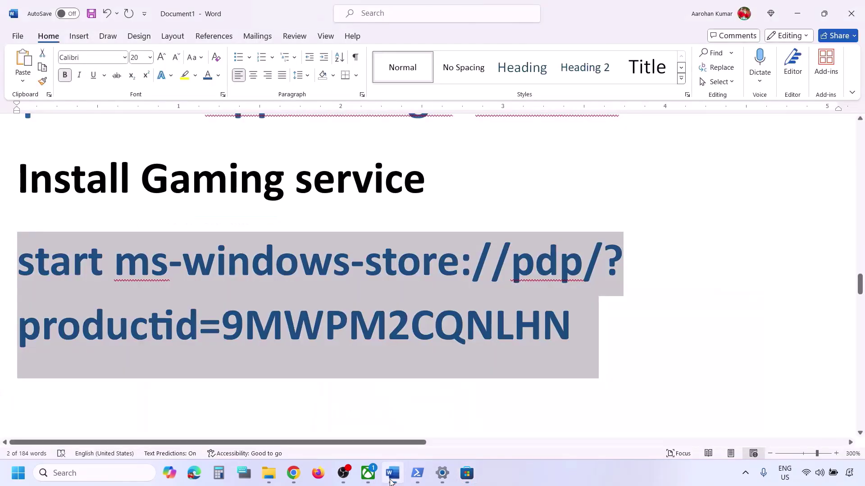
pyautogui.scroll(-8, 214, 322)
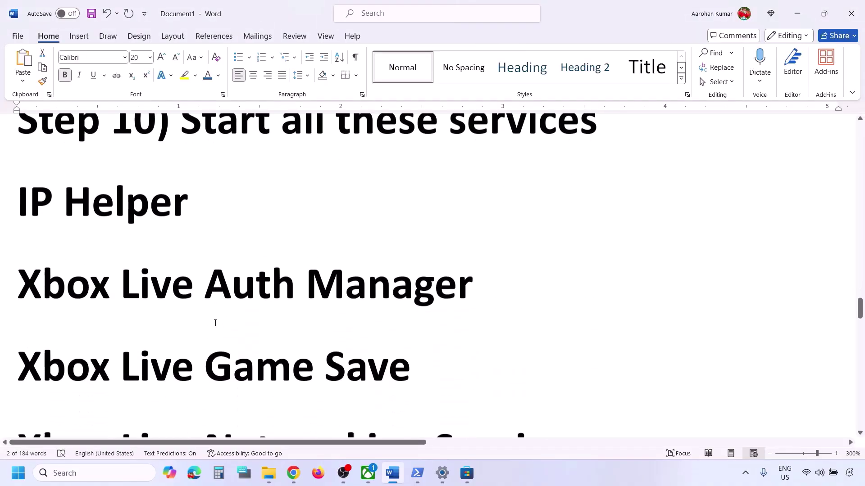
pyautogui.click(106, 474)
pyautogui.write('services')
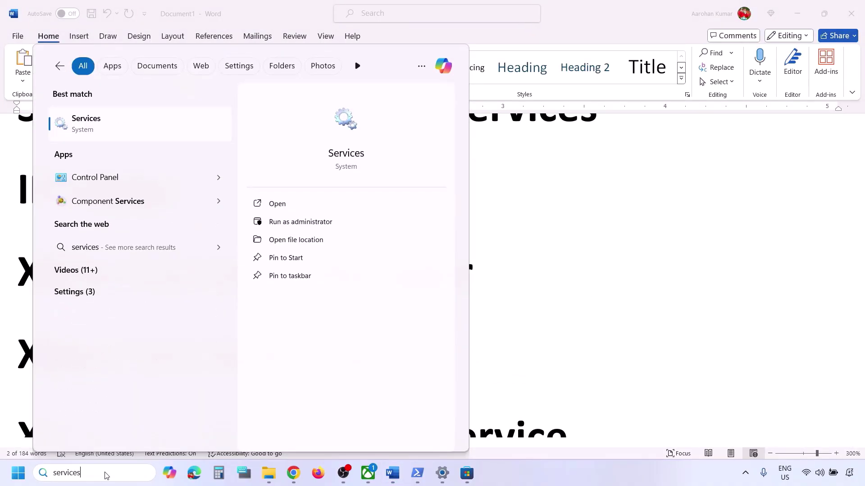
pyautogui.press('Return')
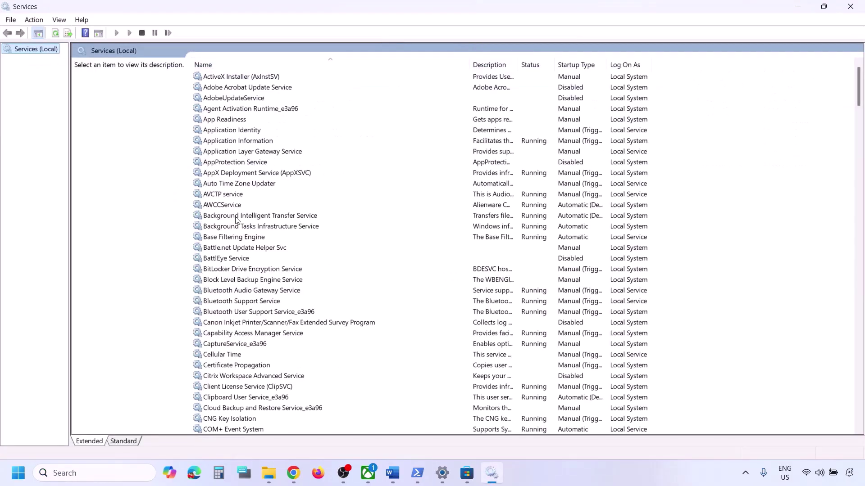
# - Set the IP Helper service's startup type to Automatic
pyautogui.click(238, 269)
pyautogui.press('i')
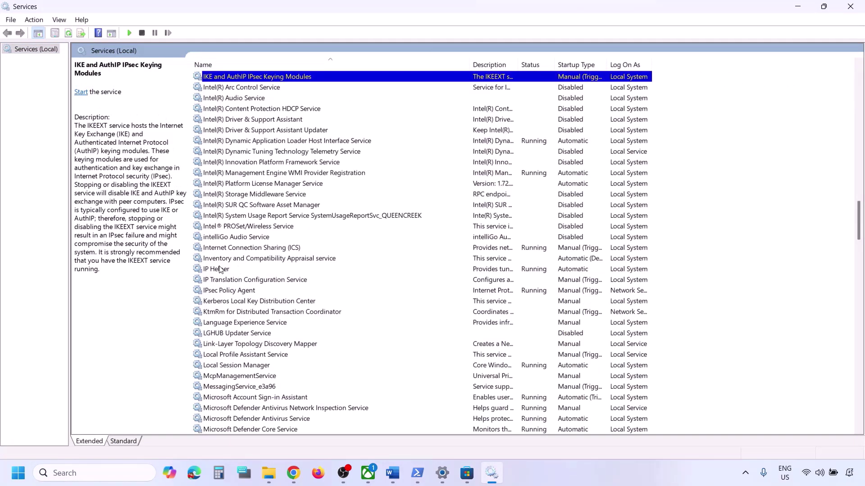
pyautogui.click(215, 269)
pyautogui.doubleClick(243, 272)
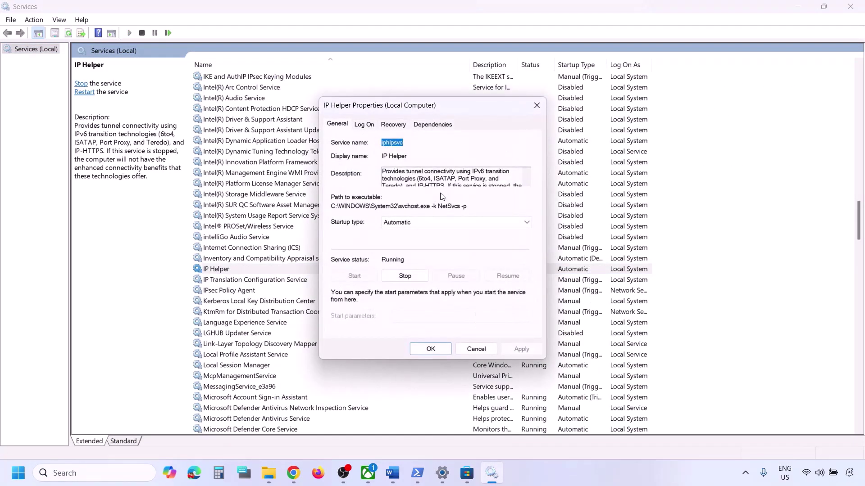
pyautogui.click(412, 223)
pyautogui.click(411, 240)
pyautogui.click(437, 349)
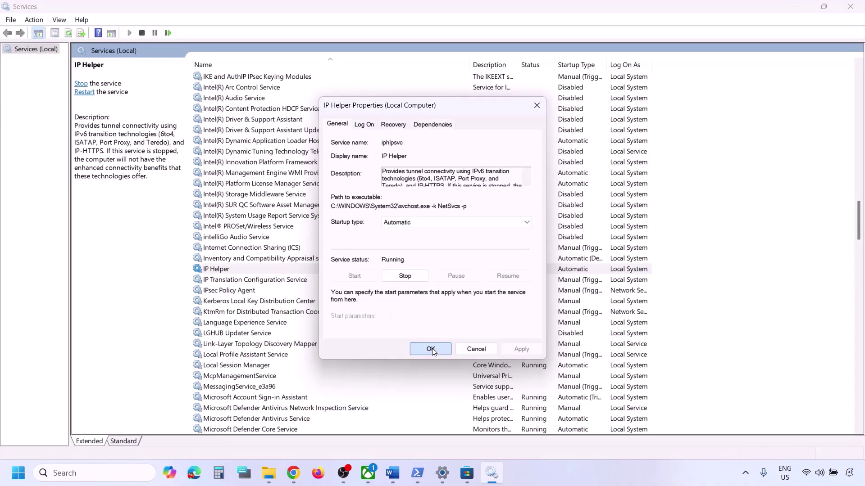
# - Set Xbox Accessory Management Service to Automatic and start it
pyautogui.click(269, 337)
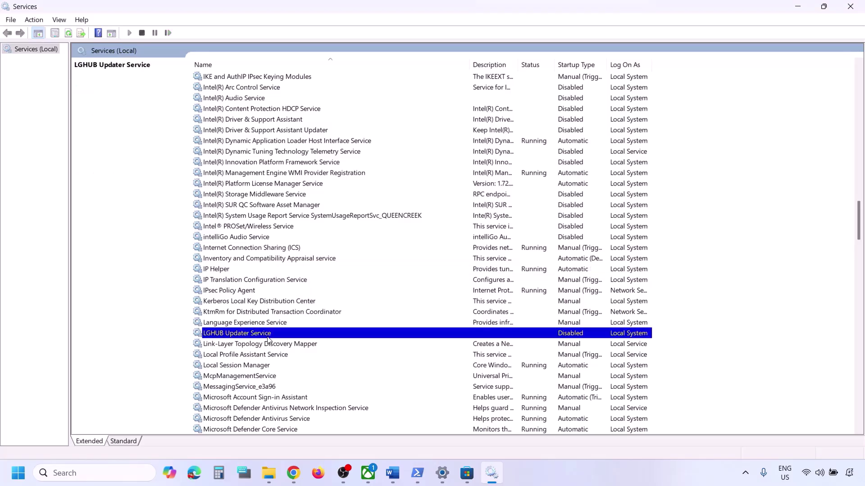
pyautogui.press('x')
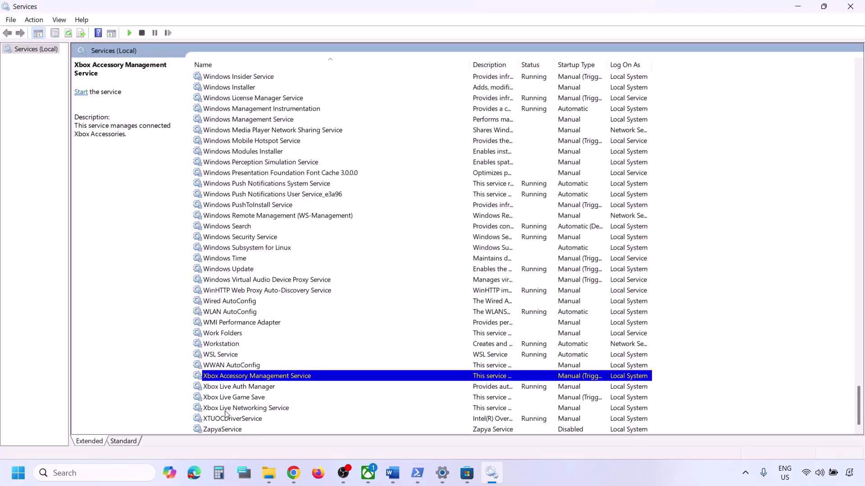
pyautogui.doubleClick(236, 380)
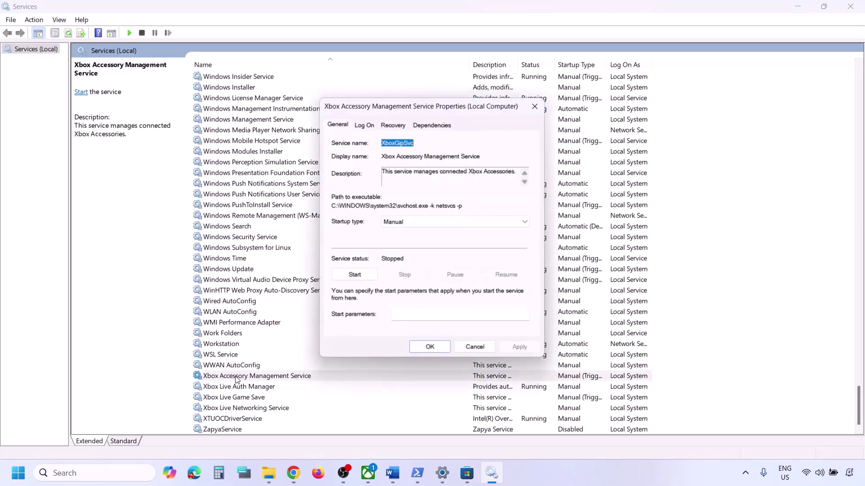
pyautogui.click(414, 222)
pyautogui.click(414, 239)
pyautogui.click(521, 348)
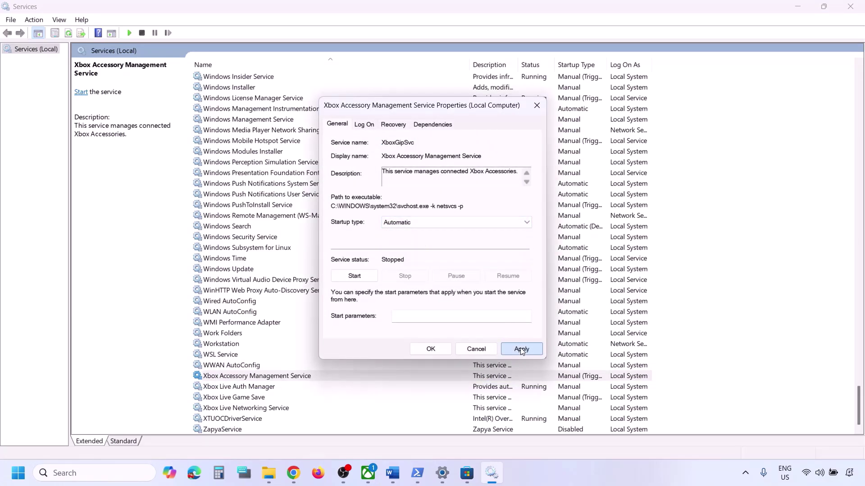
pyautogui.click(353, 276)
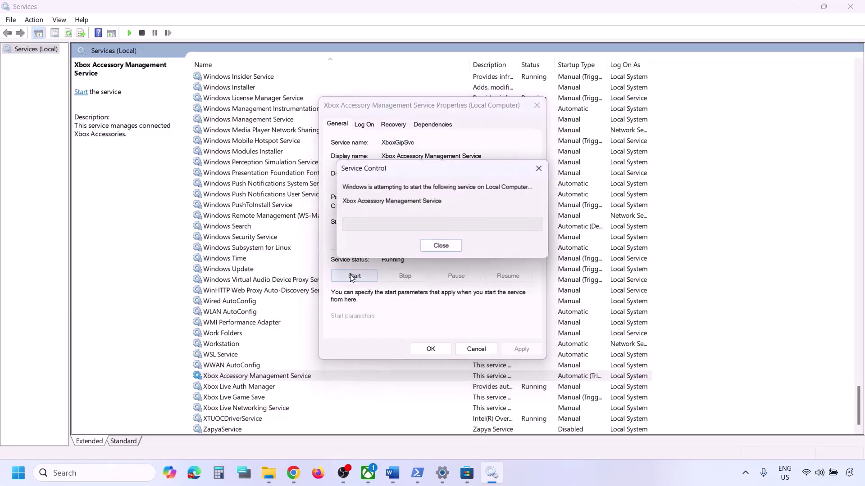
pyautogui.click(430, 350)
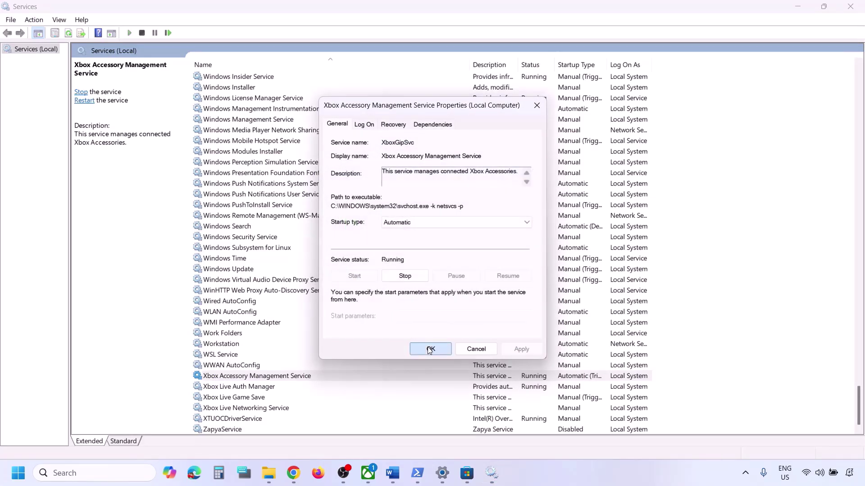
pyautogui.click(247, 388)
# - Set Xbox Live Auth Manager to Automatic and restart it
pyautogui.doubleClick(248, 389)
pyautogui.click(455, 223)
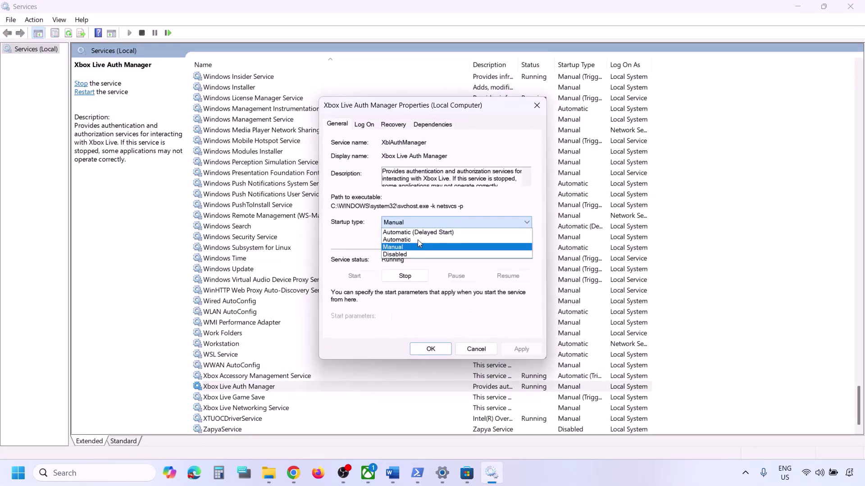
pyautogui.click(410, 239)
pyautogui.click(529, 350)
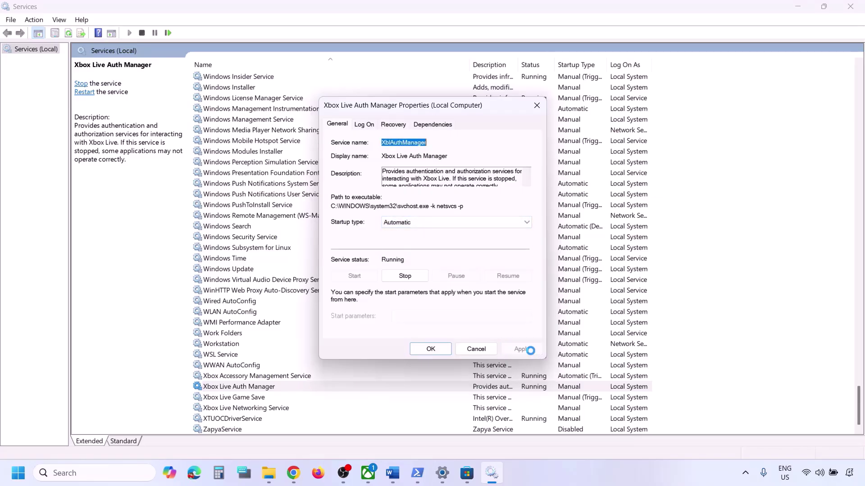
pyautogui.click(439, 350)
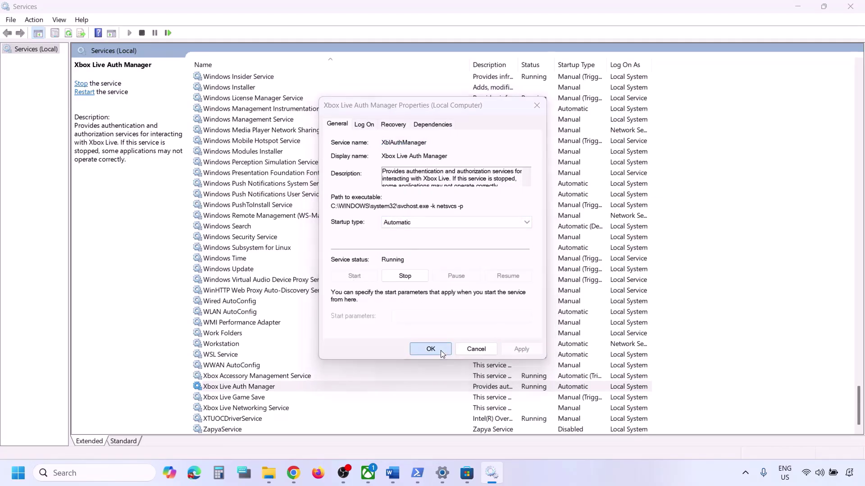
pyautogui.click(276, 388)
pyautogui.rightClick(275, 388)
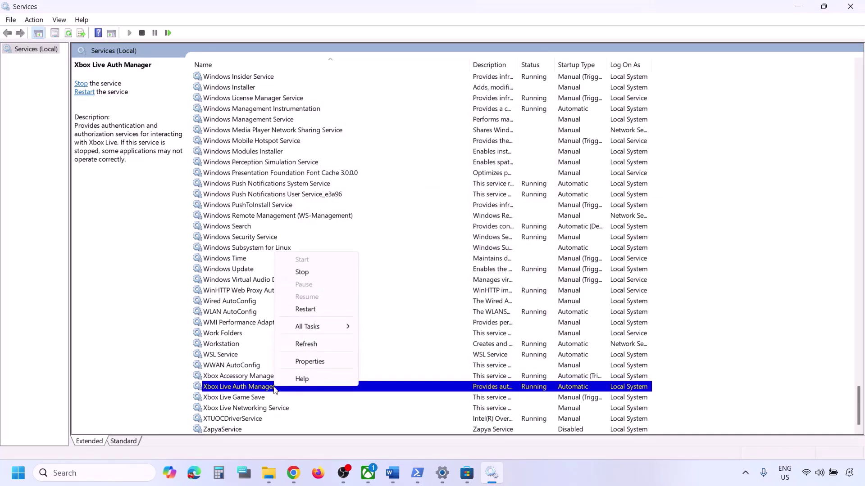
pyautogui.click(307, 309)
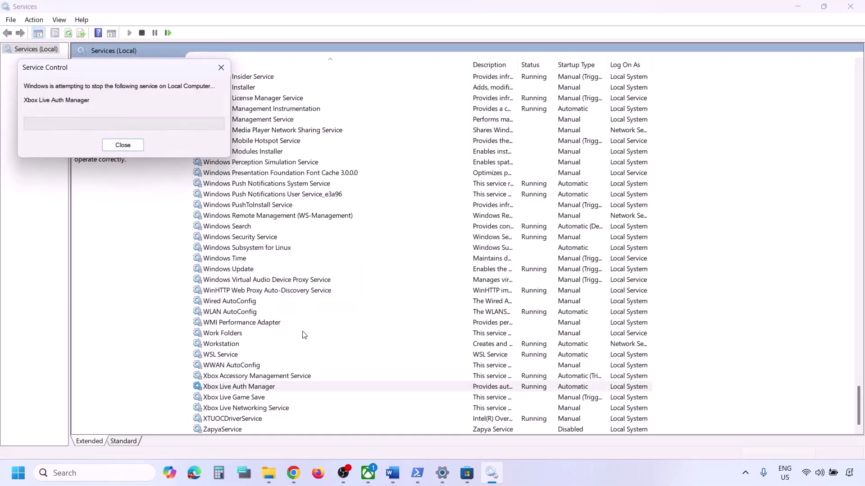
# - Set Xbox Live Game Save to Automatic and start it
pyautogui.click(248, 400)
pyautogui.doubleClick(265, 399)
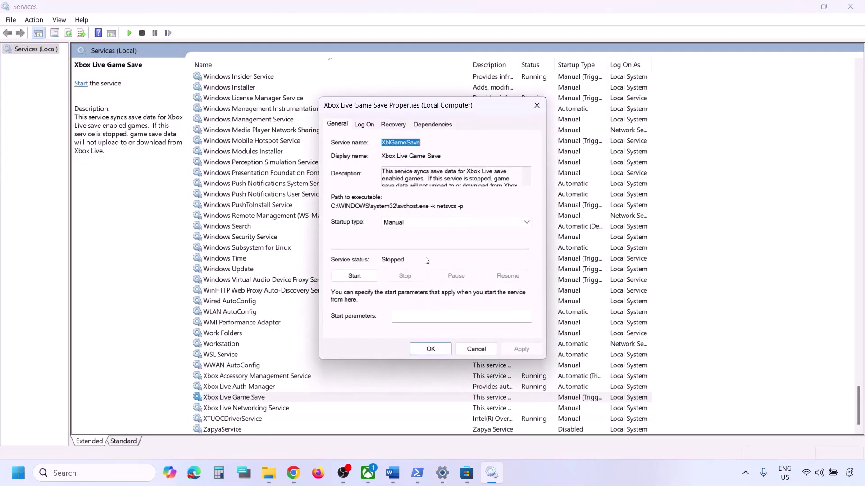
pyautogui.click(404, 223)
pyautogui.click(400, 242)
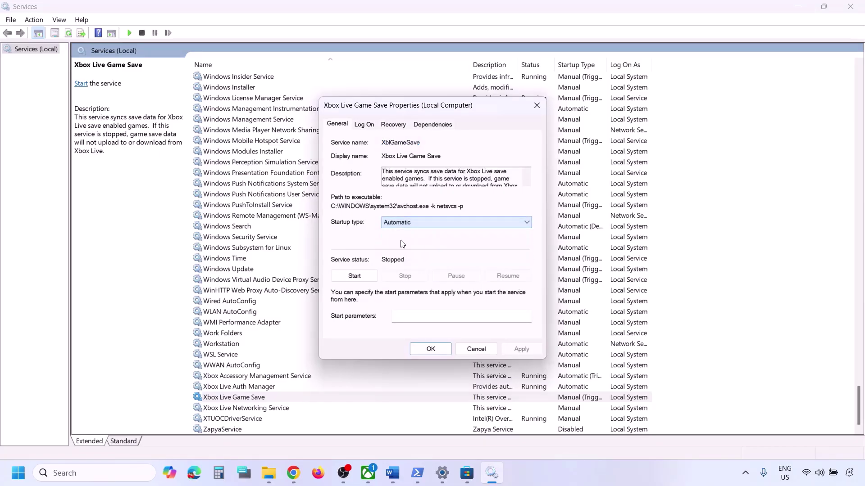
pyautogui.click(518, 349)
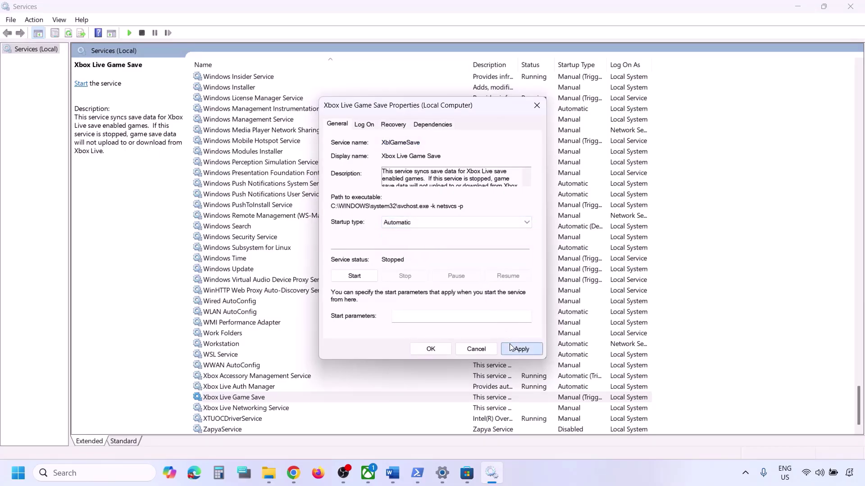
pyautogui.click(350, 273)
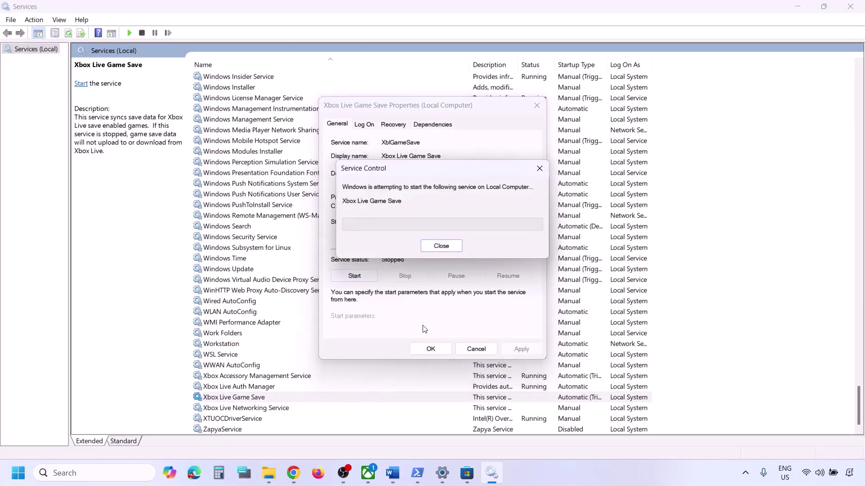
pyautogui.click(428, 349)
# - Set Xbox Live Networking Service to Automatic and start it
pyautogui.doubleClick(267, 409)
pyautogui.click(414, 222)
pyautogui.click(409, 240)
pyautogui.click(516, 350)
pyautogui.click(366, 278)
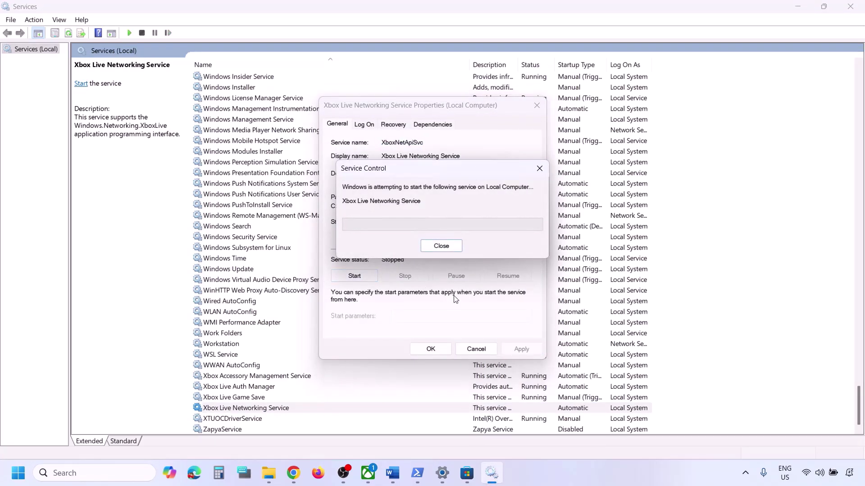
pyautogui.click(431, 349)
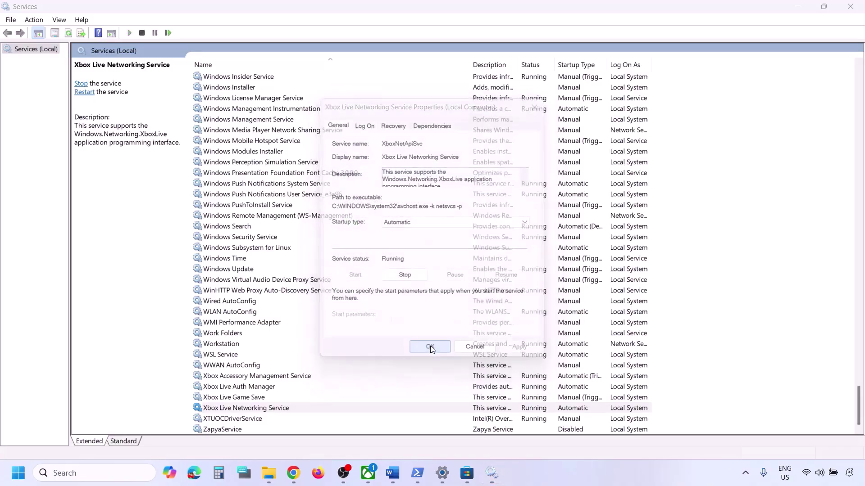
# - Set Windows Update to Automatic startup and restart the service
pyautogui.click(246, 271)
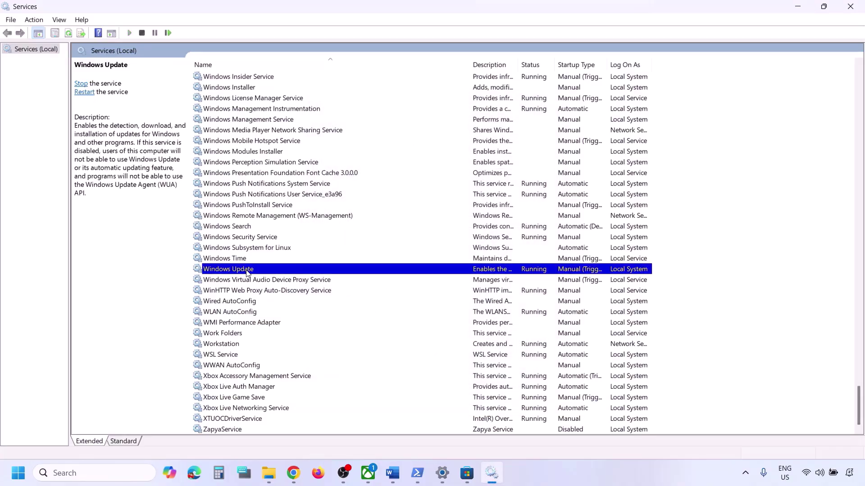
pyautogui.doubleClick(285, 272)
pyautogui.click(451, 223)
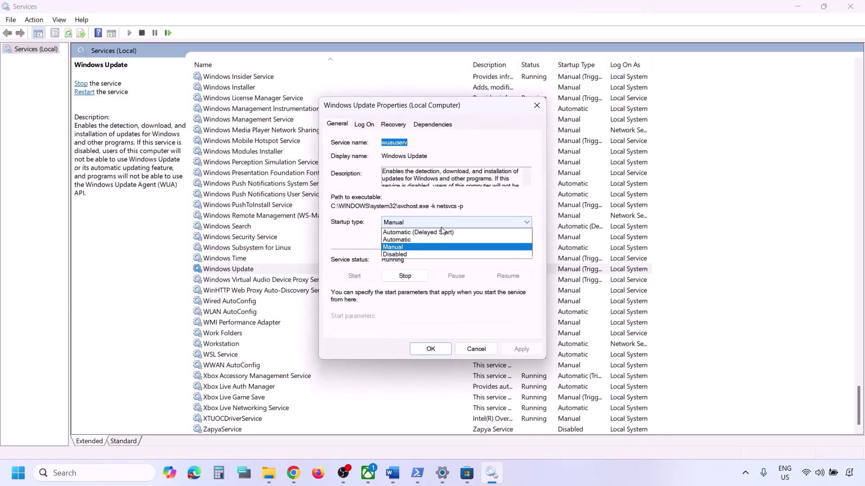
pyautogui.click(418, 240)
pyautogui.click(518, 350)
pyautogui.click(447, 350)
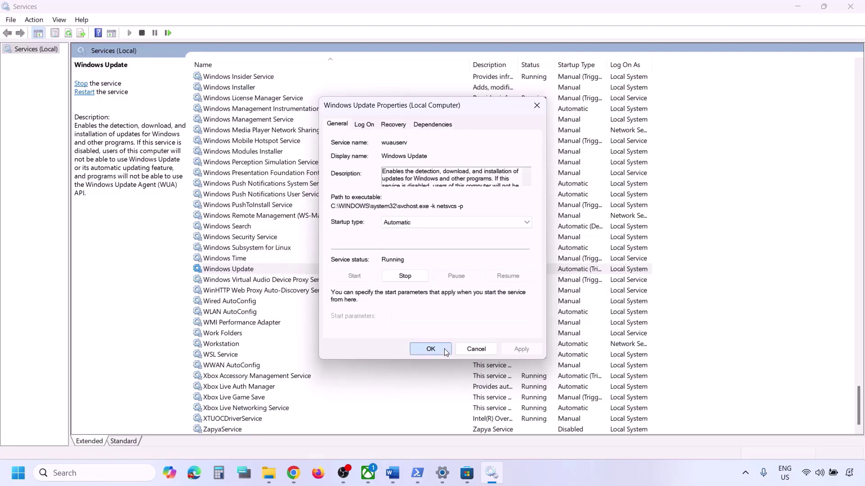
pyautogui.rightClick(249, 268)
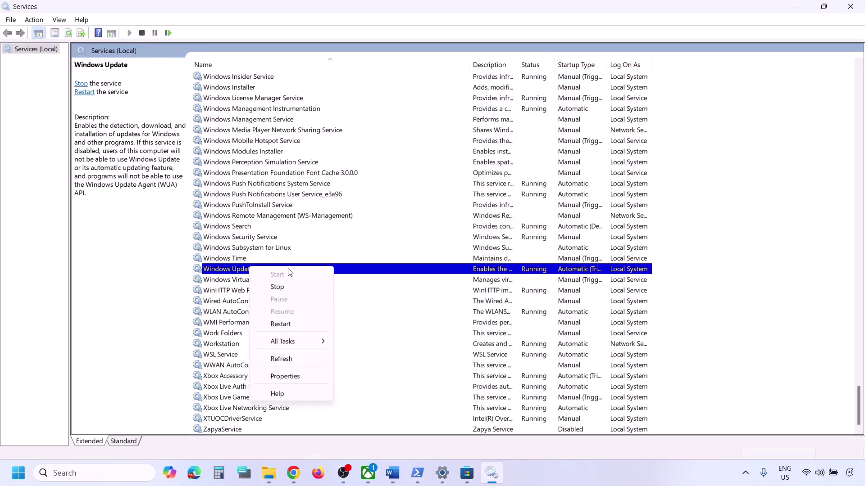
pyautogui.click(280, 325)
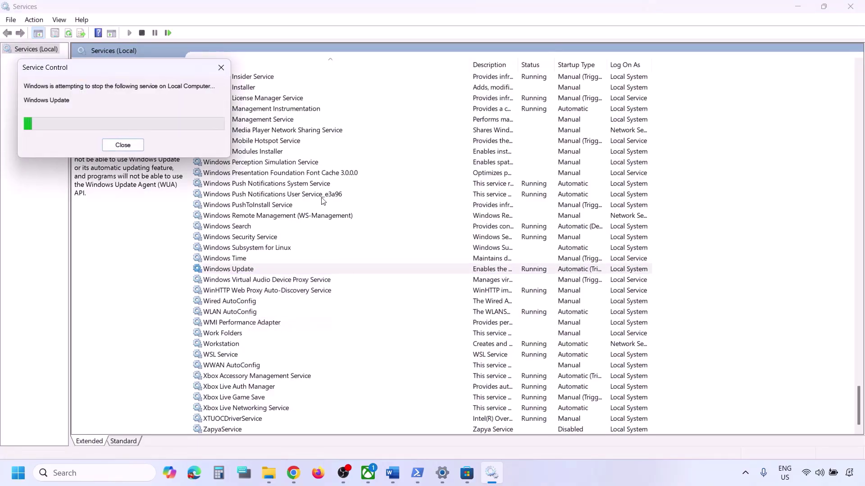
# - Set Microsoft Store Install Service to Automatic startup and restart it
pyautogui.click(245, 227)
pyautogui.press('m')
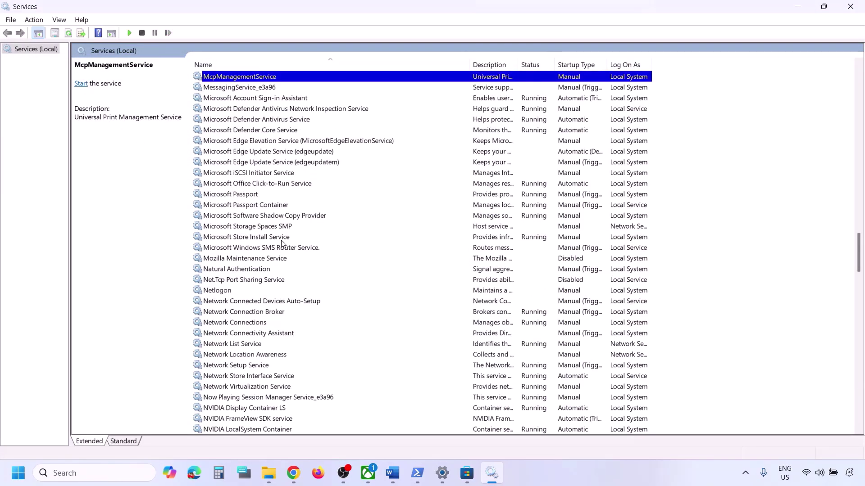
pyautogui.click(253, 237)
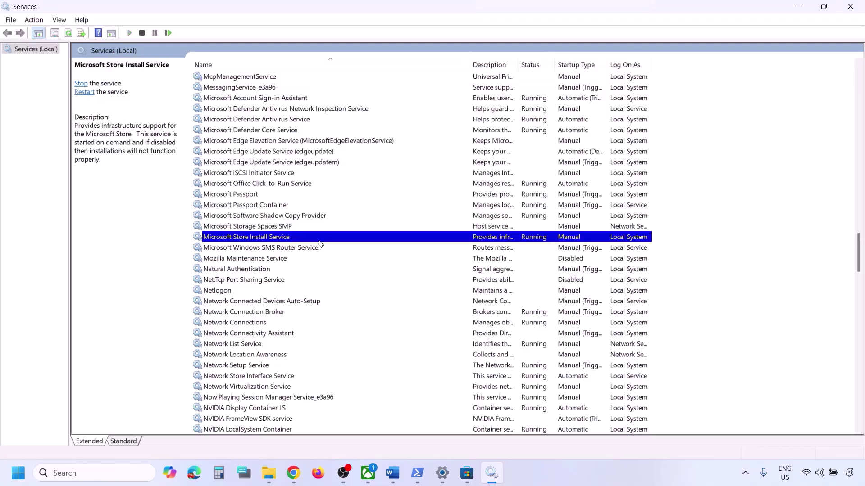
pyautogui.doubleClick(332, 241)
pyautogui.click(407, 222)
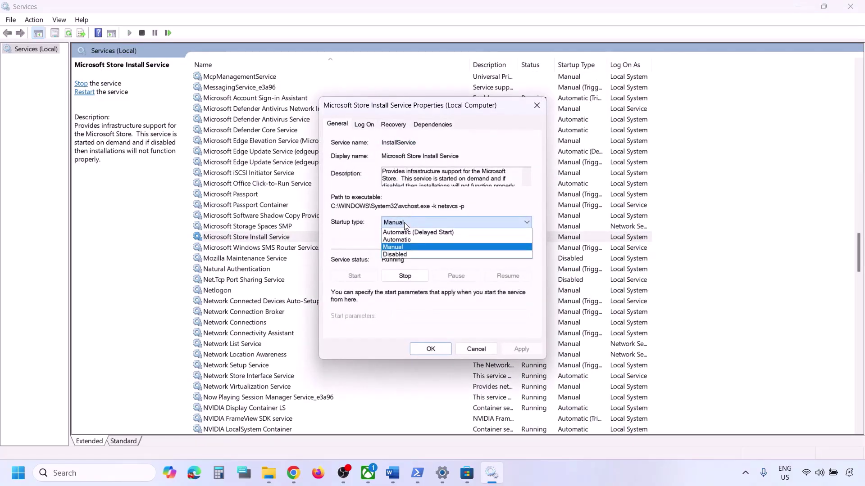
pyautogui.click(405, 240)
pyautogui.click(520, 347)
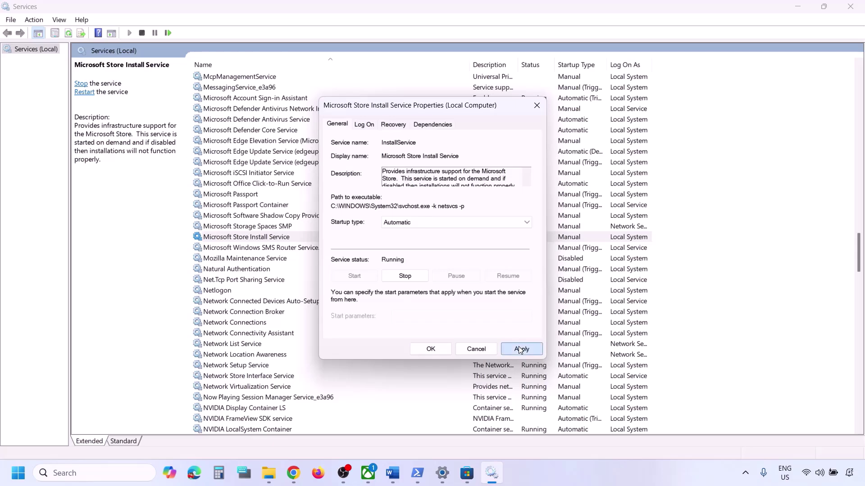
pyautogui.click(430, 348)
pyautogui.click(260, 242)
pyautogui.rightClick(260, 242)
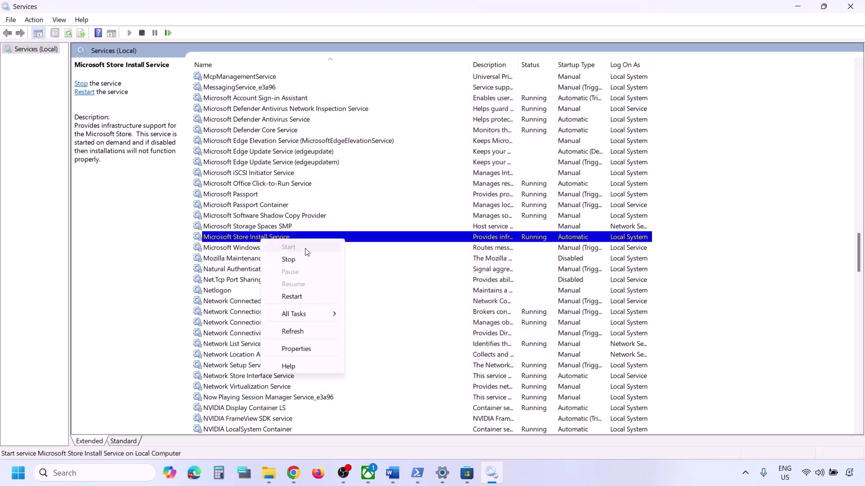
pyautogui.click(297, 295)
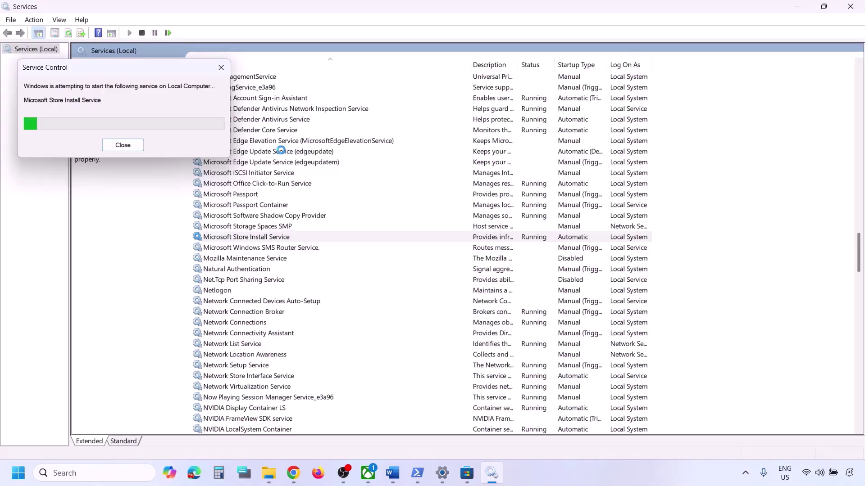
# - Highlight the Gaming services line in the checklist and relaunch Services from search
pyautogui.click(850, 5)
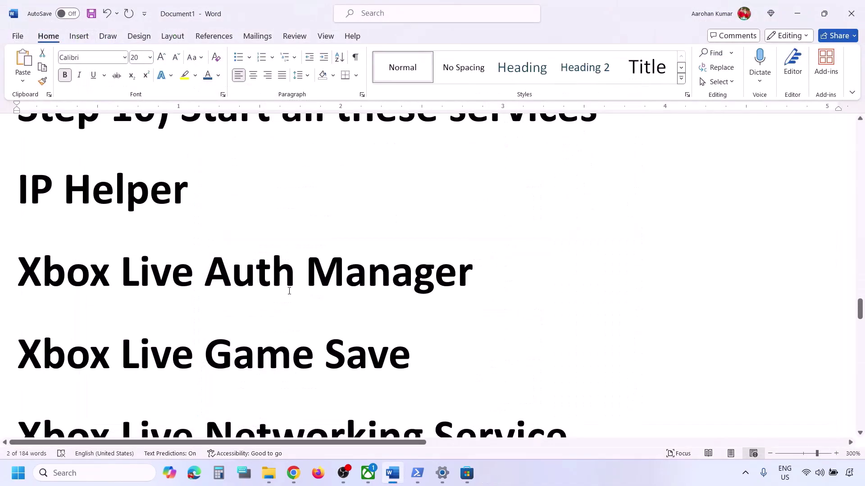
pyautogui.scroll(-6, 288, 290)
pyautogui.scroll(-2, 289, 291)
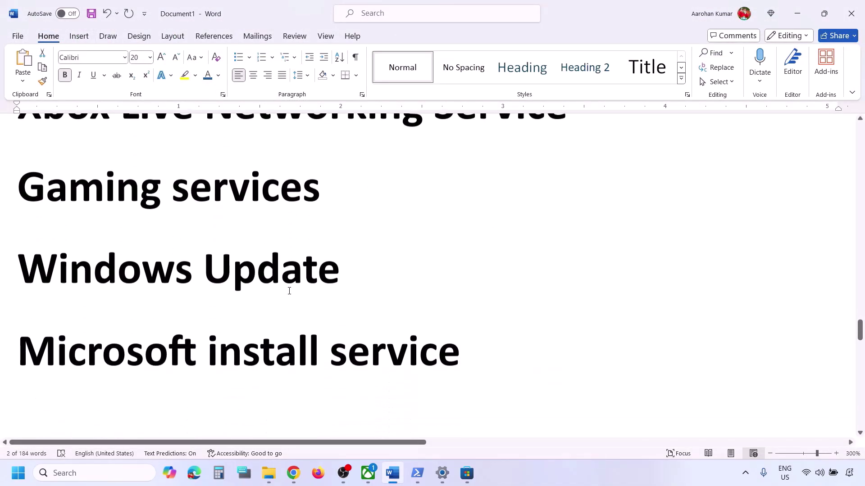
pyautogui.tripleClick(110, 190)
pyautogui.click(77, 473)
pyautogui.write('se')
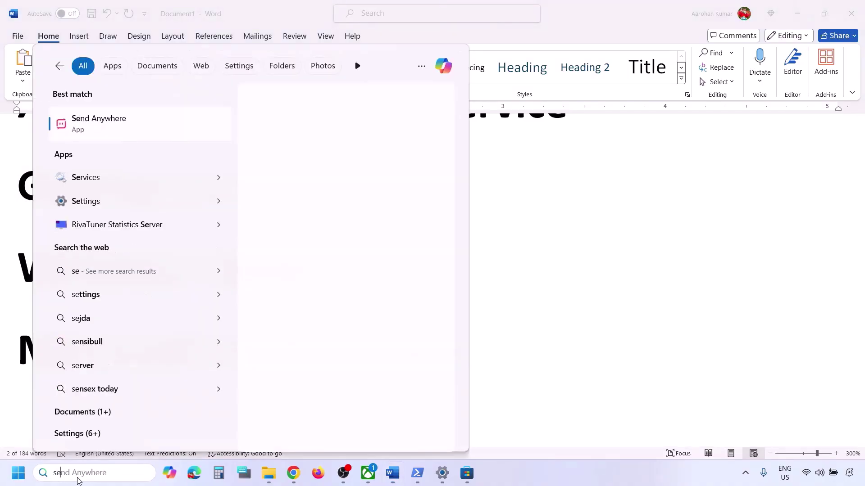
pyautogui.write('rv')
pyautogui.press('Return')
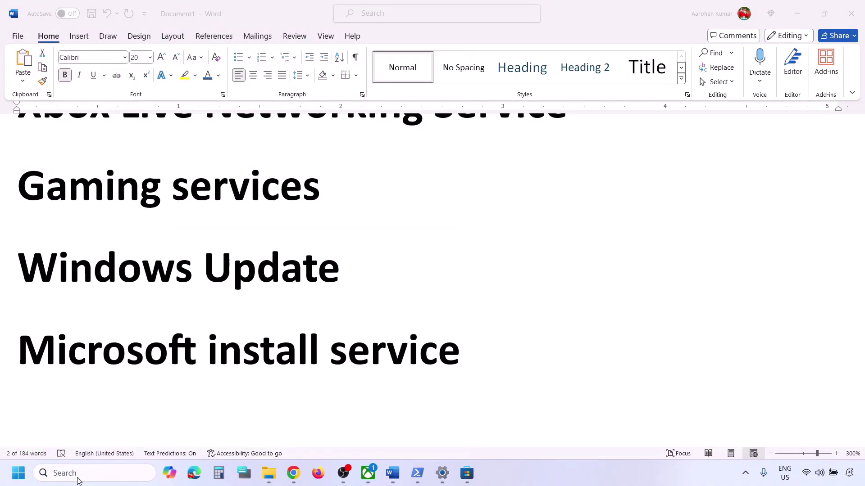
# - Check the first Gaming Services entry's properties, then restart both Gaming Services entries
pyautogui.click(417, 229)
pyautogui.press('g')
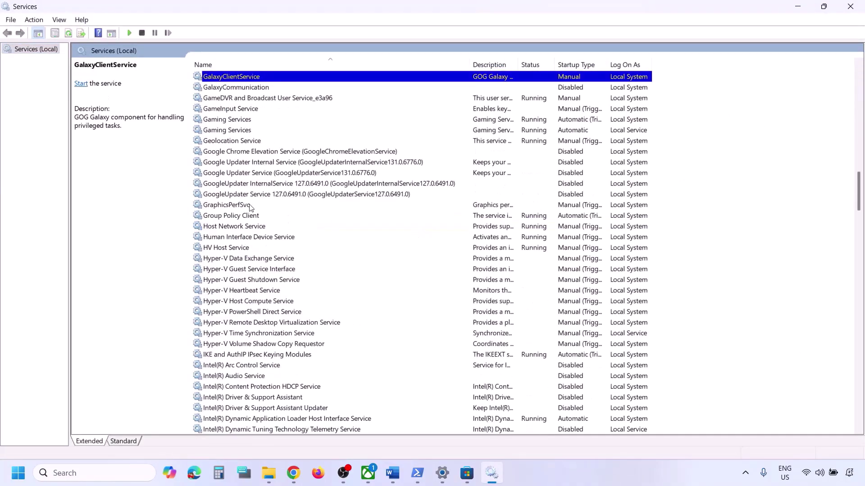
pyautogui.click(240, 120)
pyautogui.doubleClick(291, 120)
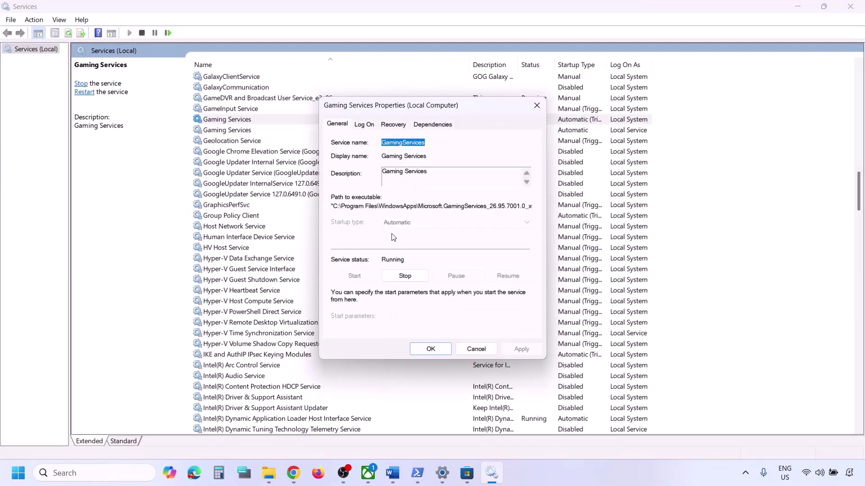
pyautogui.click(538, 107)
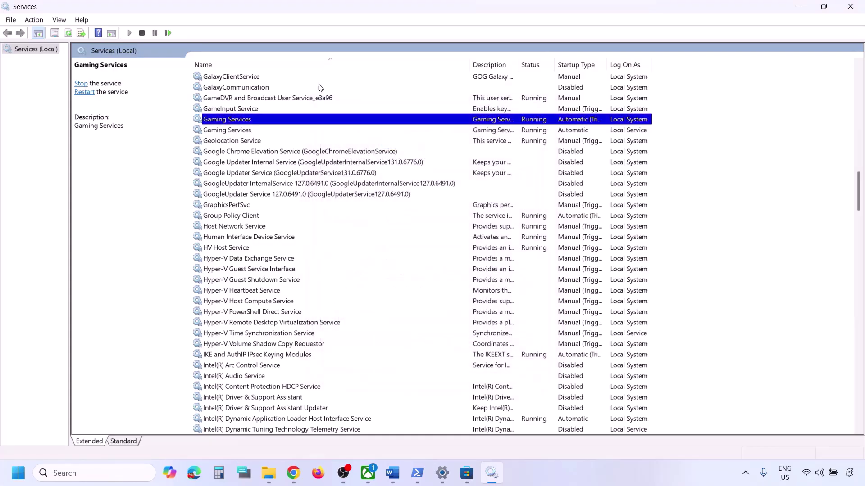
pyautogui.rightClick(261, 121)
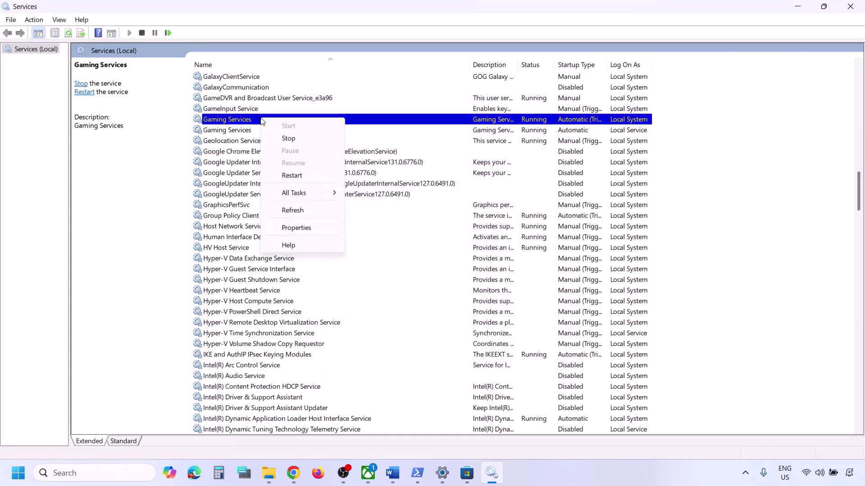
pyautogui.click(302, 178)
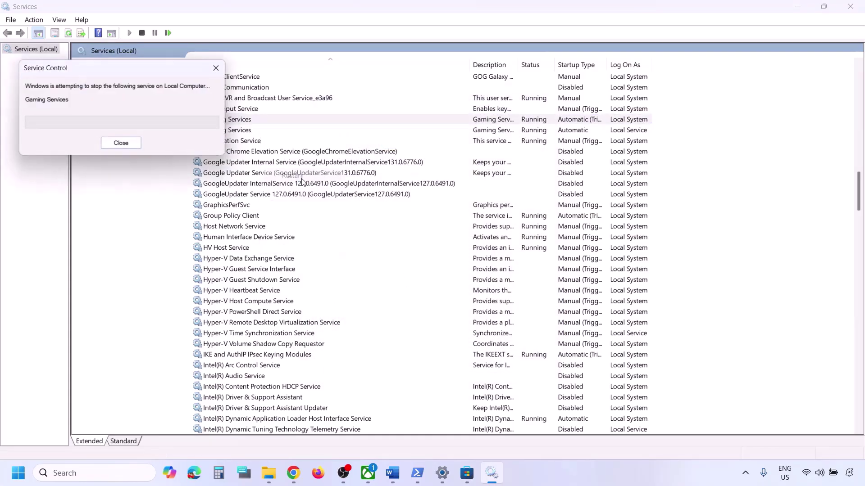
pyautogui.click(260, 130)
pyautogui.rightClick(260, 131)
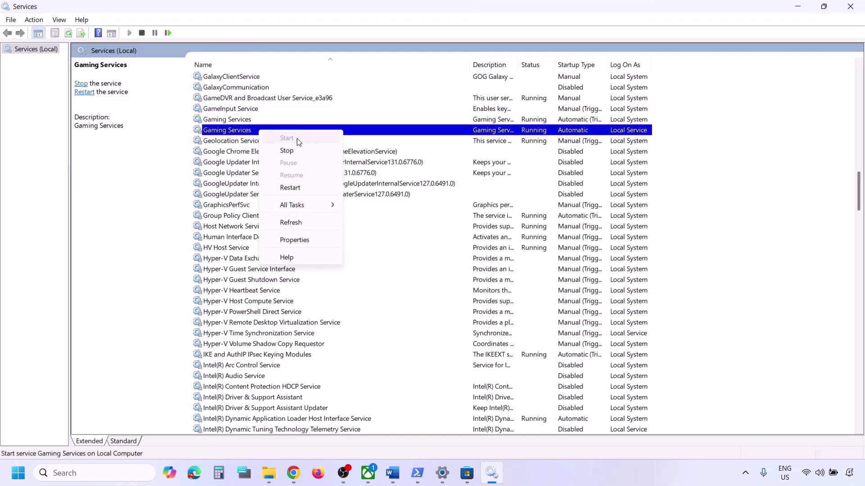
pyautogui.click(299, 189)
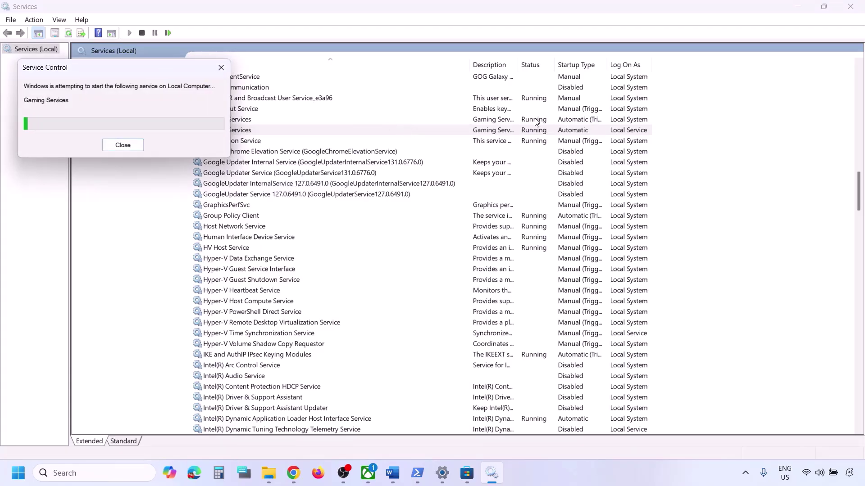
# - Stop both Gaming Services entries, then restart the upper one and start the lower one
pyautogui.rightClick(247, 124)
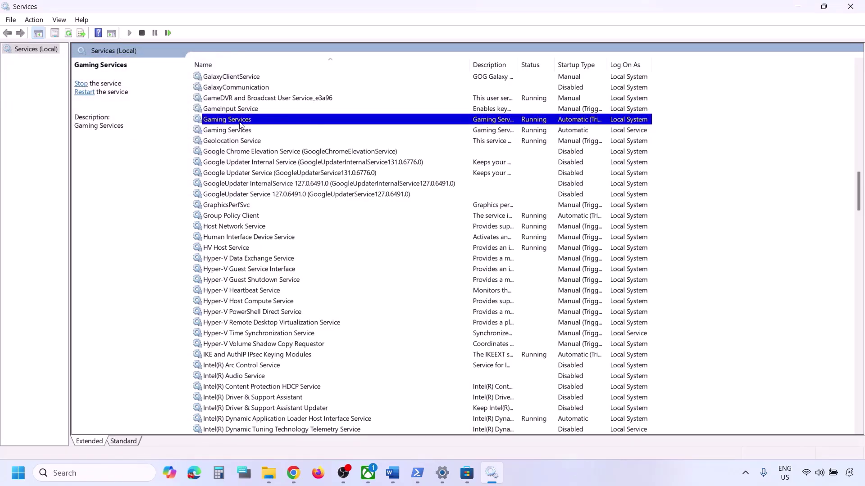
pyautogui.click(286, 142)
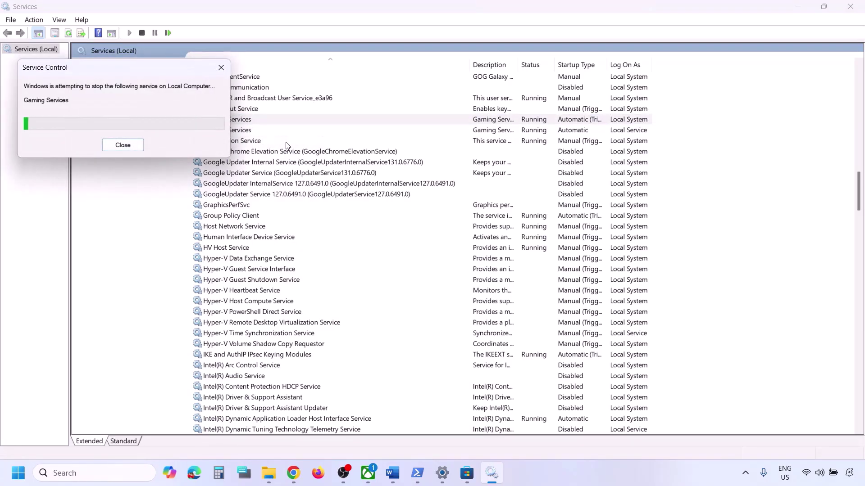
pyautogui.rightClick(247, 129)
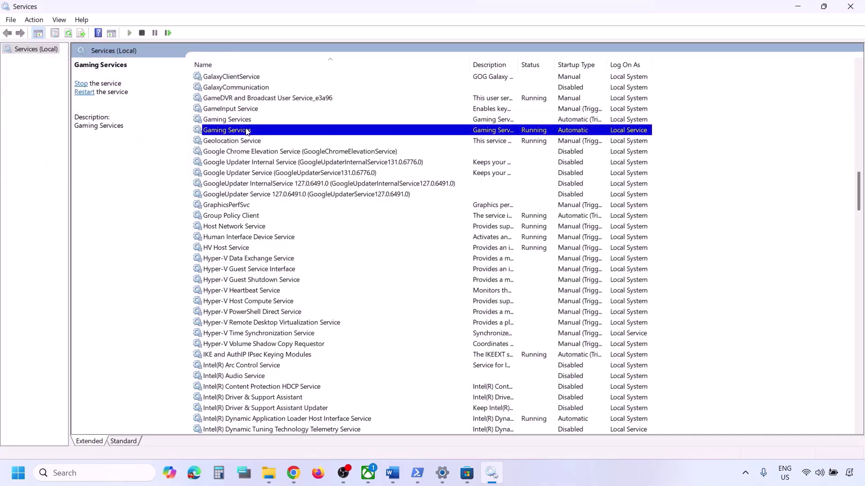
pyautogui.click(272, 149)
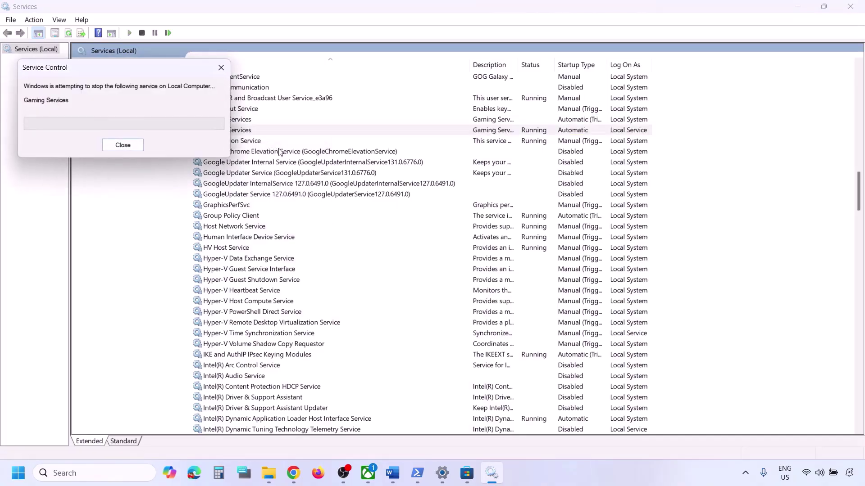
pyautogui.click(252, 119)
pyautogui.rightClick(250, 119)
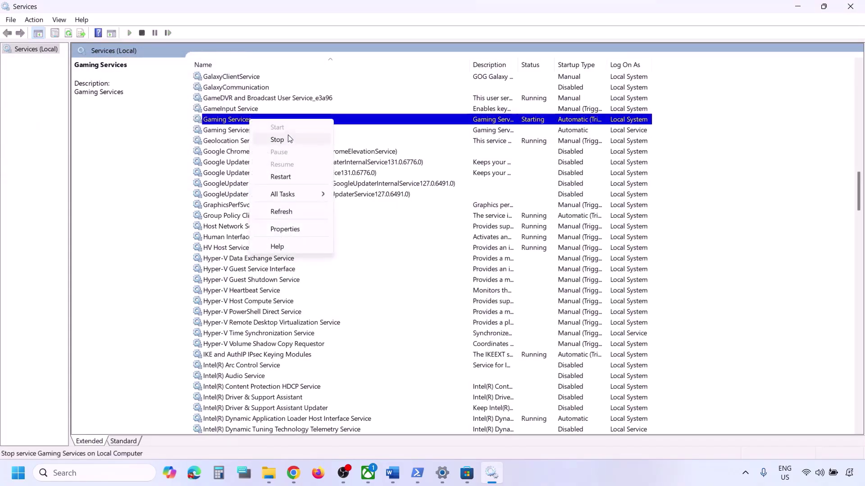
pyautogui.click(281, 177)
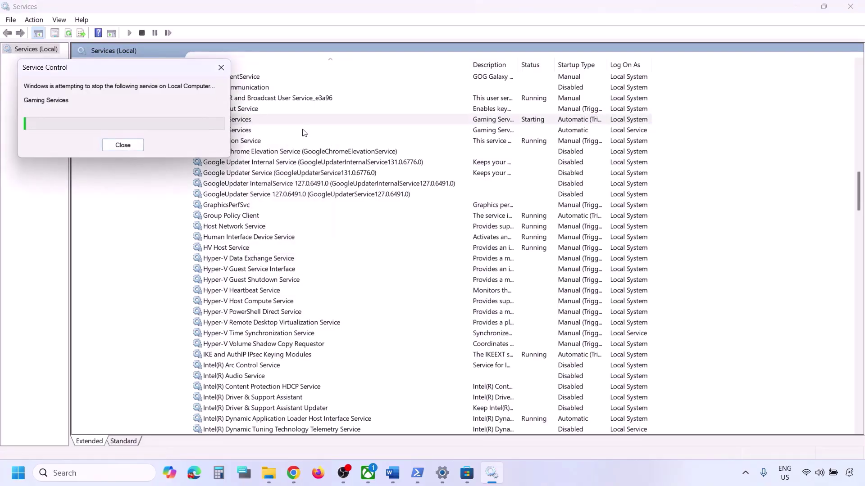
pyautogui.click(248, 131)
pyautogui.rightClick(248, 131)
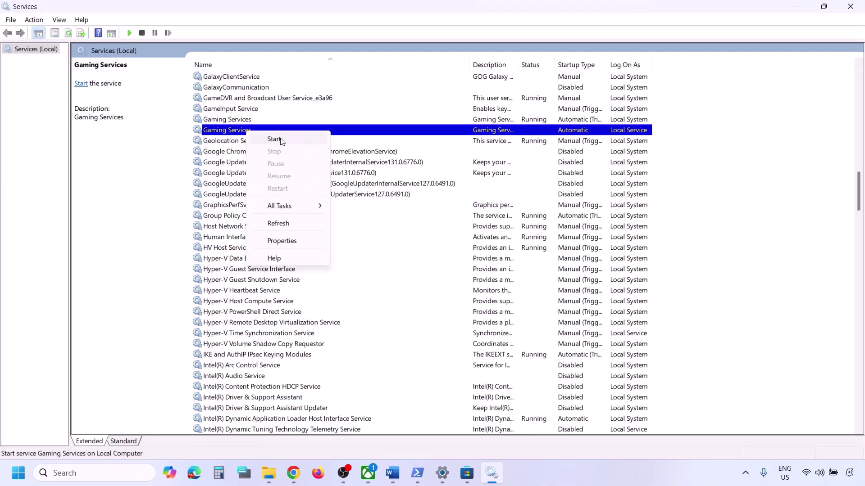
pyautogui.click(281, 141)
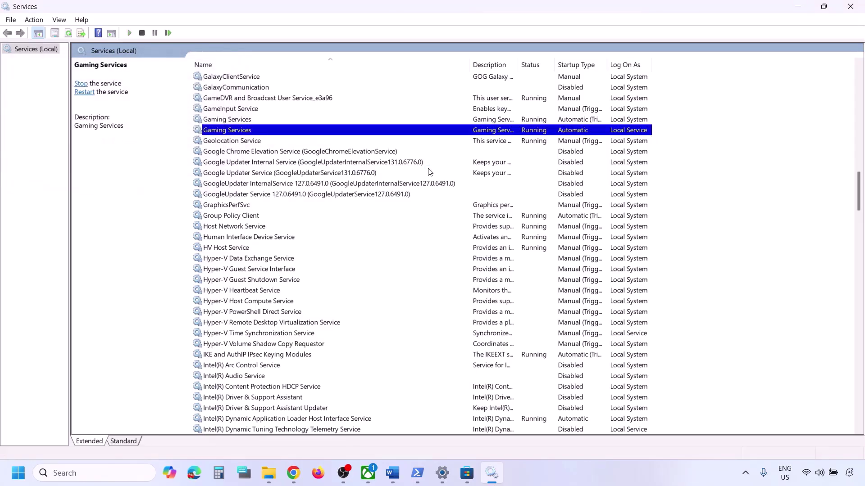
# - Close Services and start a Windows Update check for updates in Settings
pyautogui.click(850, 6)
pyautogui.scroll(-3, 387, 278)
pyautogui.scroll(-5, 386, 278)
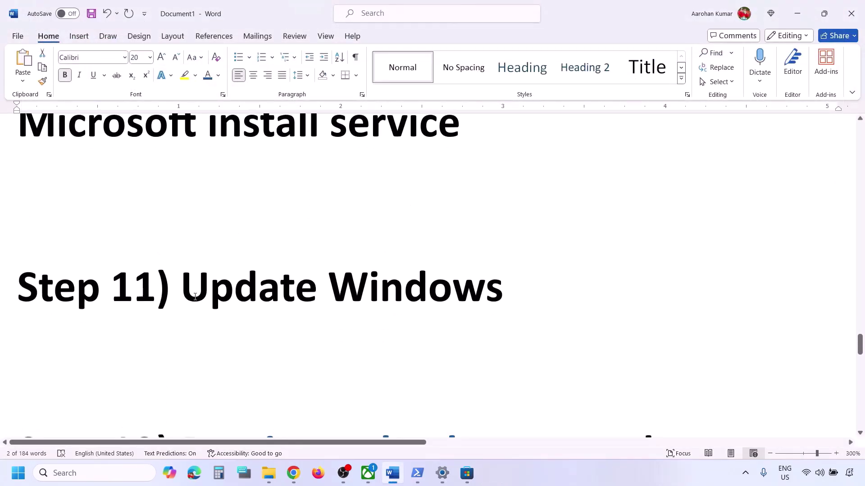
pyautogui.hotkey('alt', 'Tab')
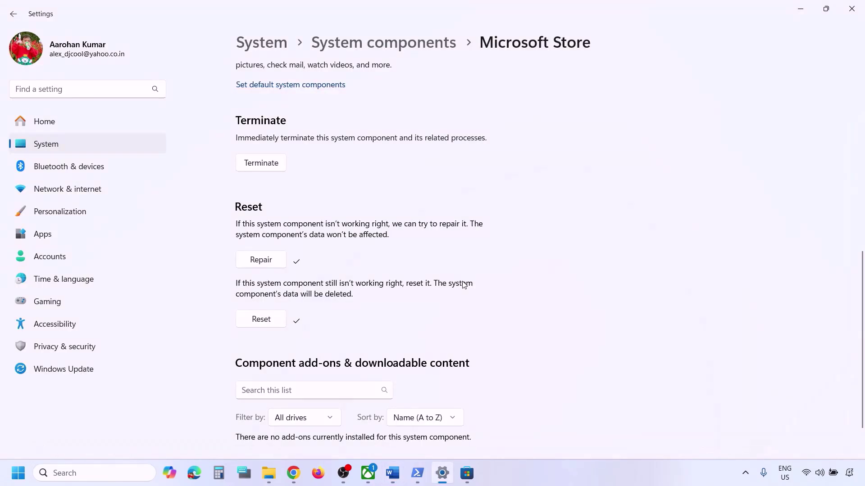
pyautogui.click(41, 367)
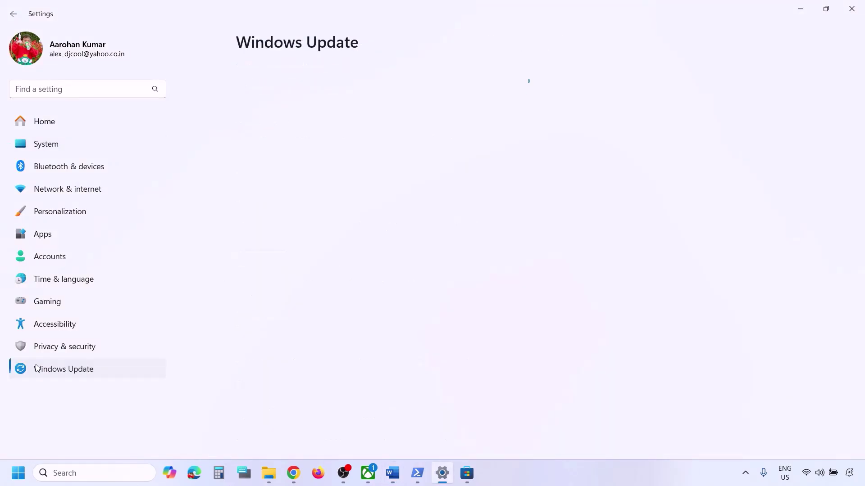
pyautogui.click(740, 99)
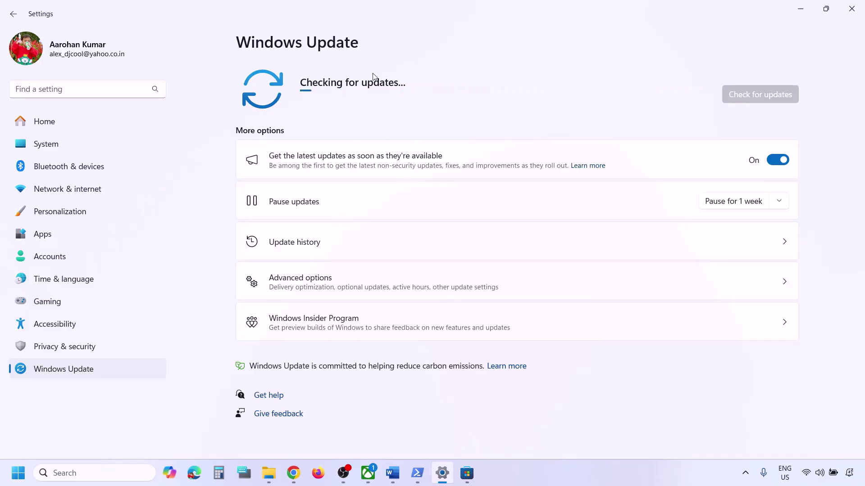
# - Return to the Word checklist and scroll to Step 12, 'Run inetcpl.cpl command'
pyautogui.click(18, 473)
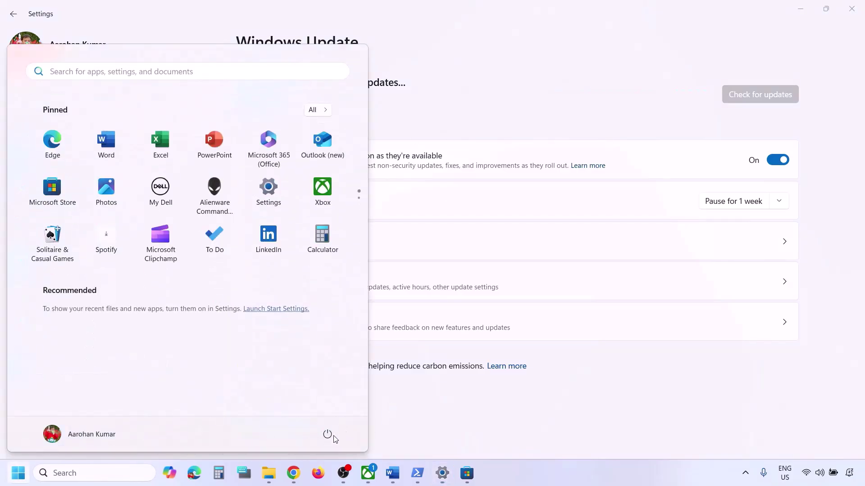
pyautogui.click(328, 435)
pyautogui.click(444, 416)
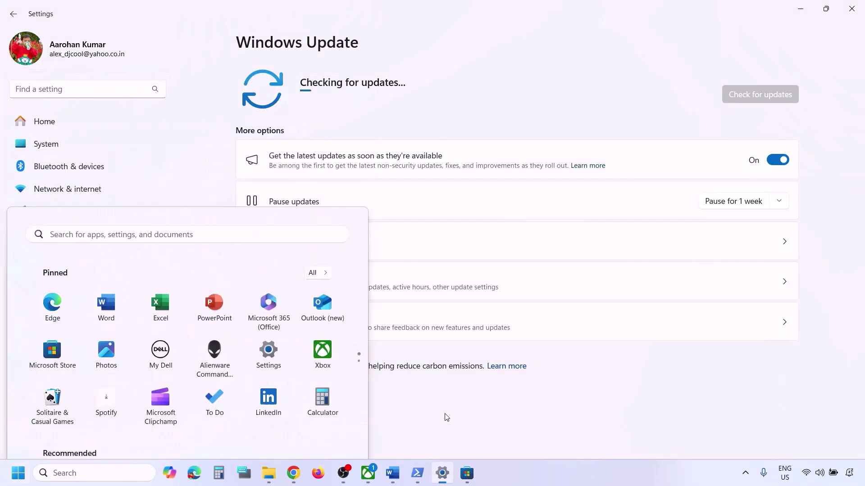
pyautogui.click(392, 473)
pyautogui.scroll(-5, 440, 250)
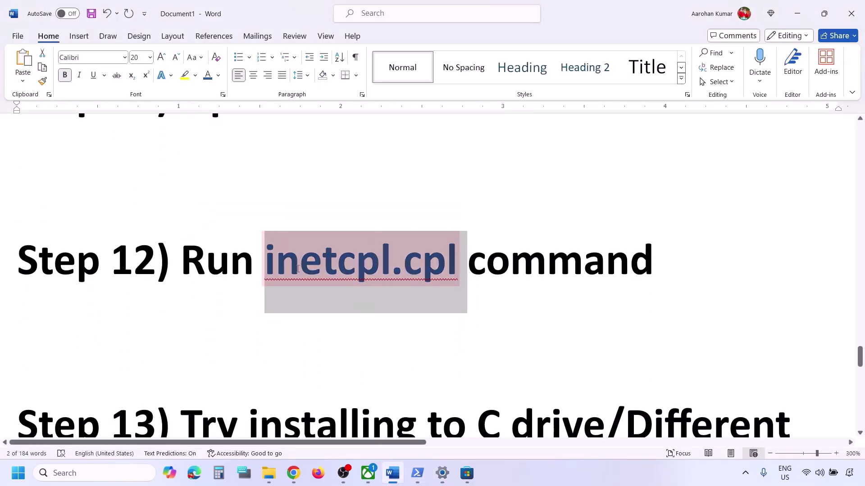
pyautogui.click(109, 472)
pyautogui.write('inetcpl.cpl')
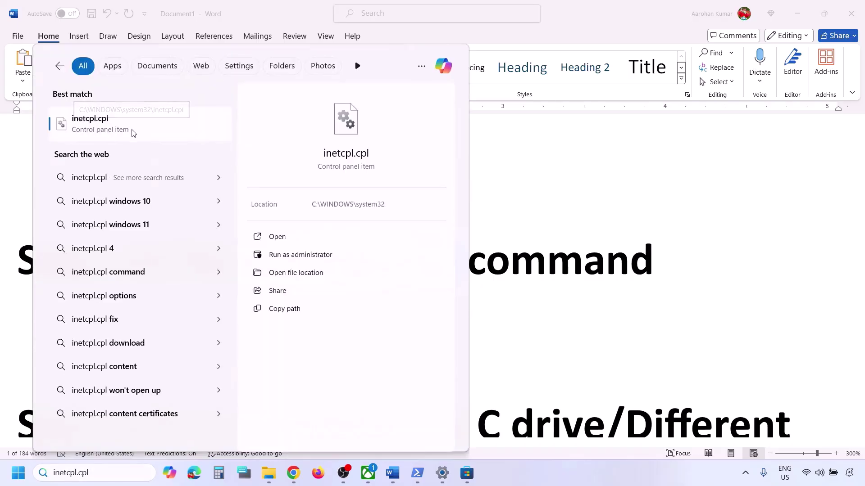
pyautogui.press('Return')
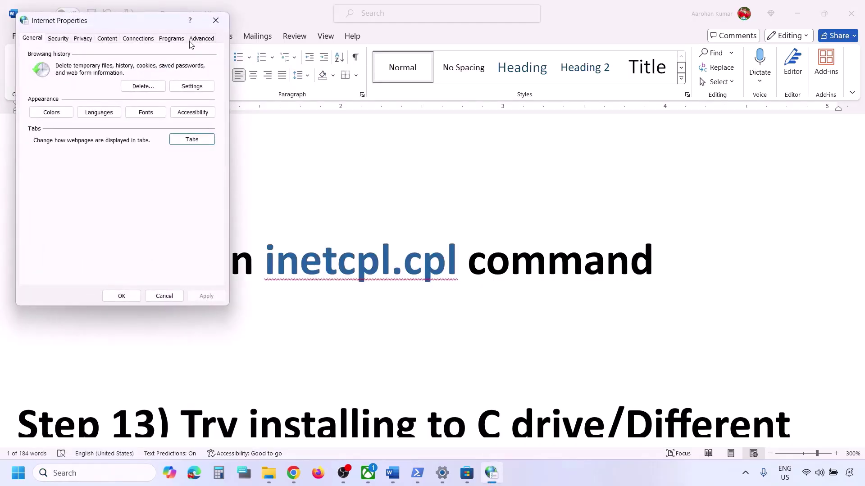
pyautogui.click(190, 42)
pyautogui.moveTo(147, 25); pyautogui.dragTo(350, 125)
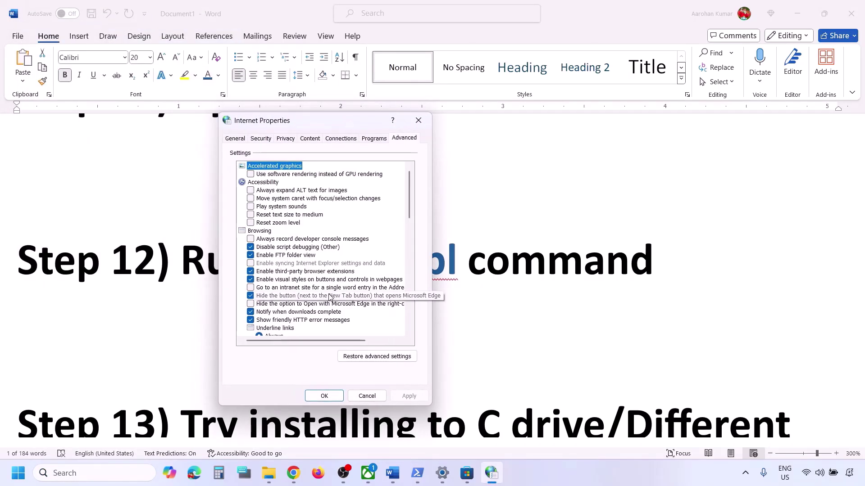
pyautogui.scroll(-15, 330, 298)
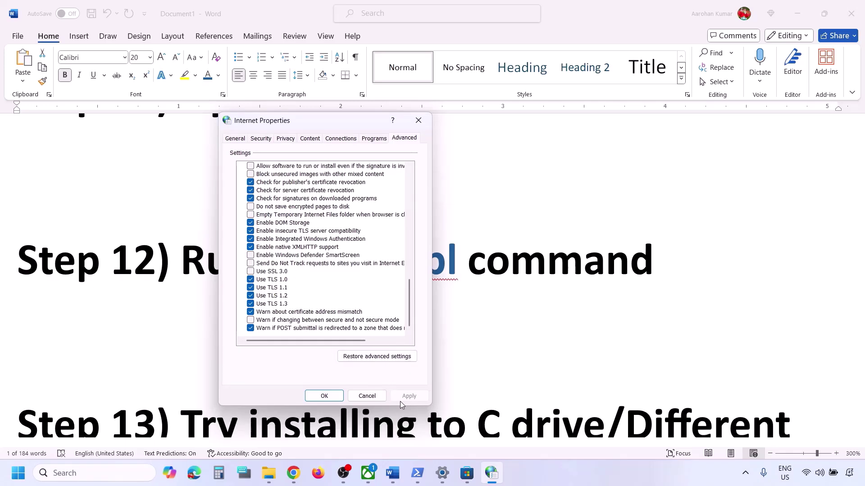
pyautogui.click(323, 396)
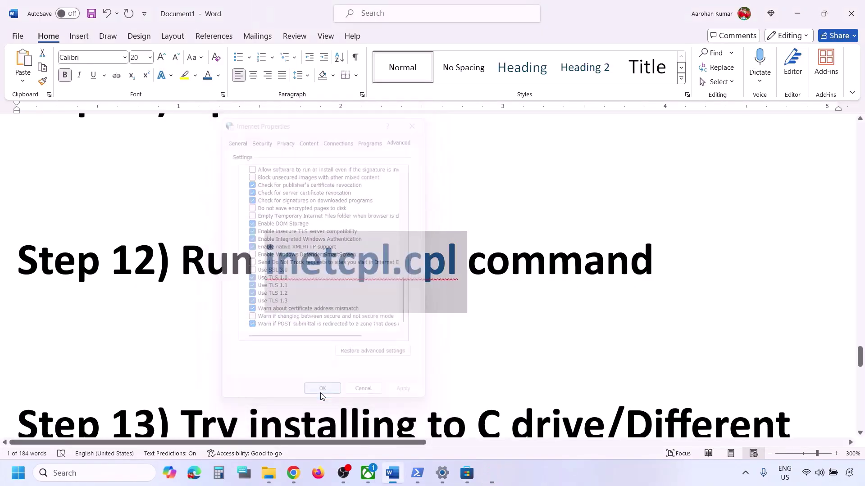
# - Highlight Step 13's 'C drive' and 'Different Drive' phrases, then open Settings from Start
pyautogui.scroll(-5, 322, 397)
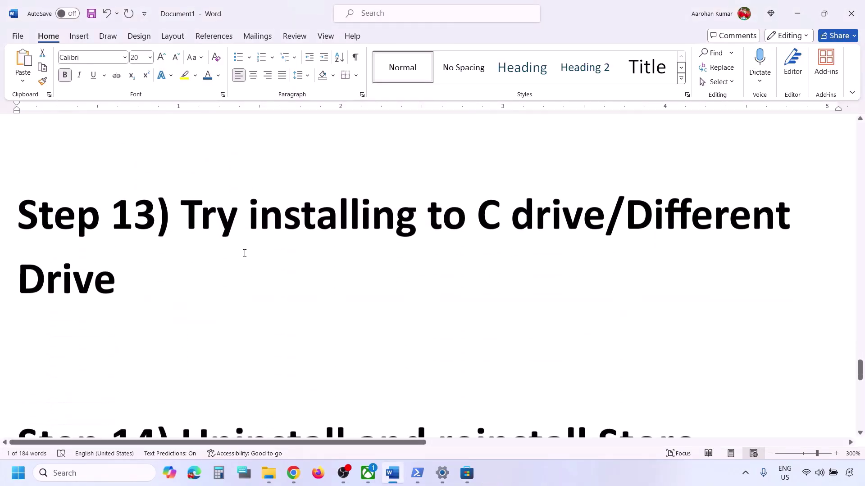
pyautogui.moveTo(598, 219); pyautogui.dragTo(606, 219)
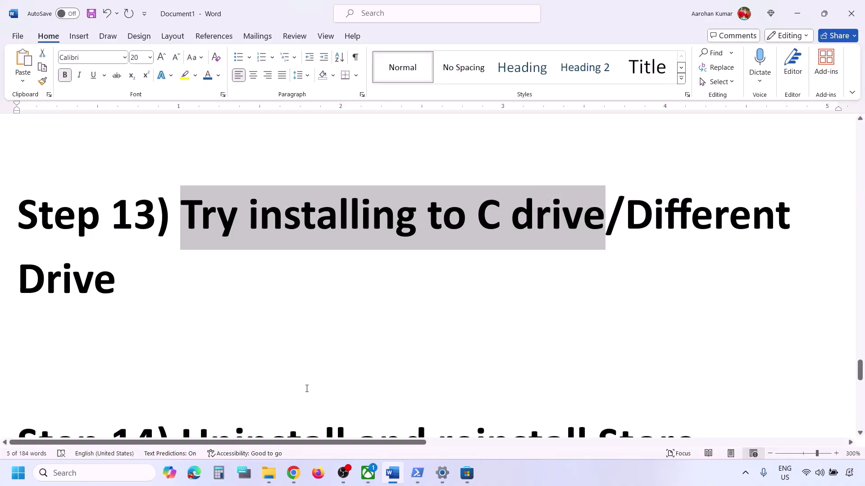
pyautogui.moveTo(630, 227); pyautogui.dragTo(693, 258)
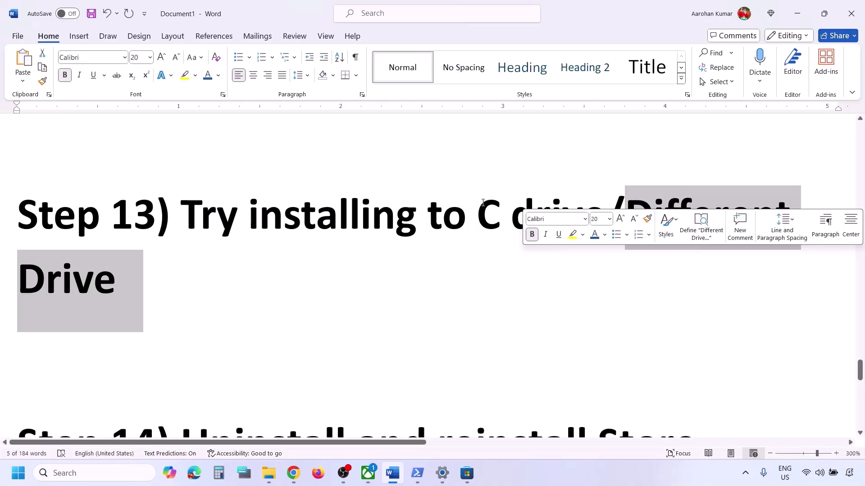
pyautogui.moveTo(478, 211); pyautogui.dragTo(591, 211)
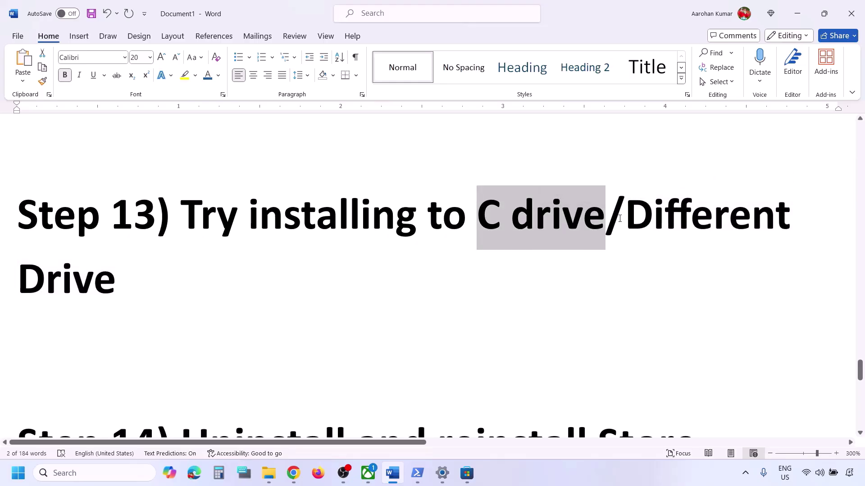
pyautogui.moveTo(623, 214); pyautogui.dragTo(706, 246)
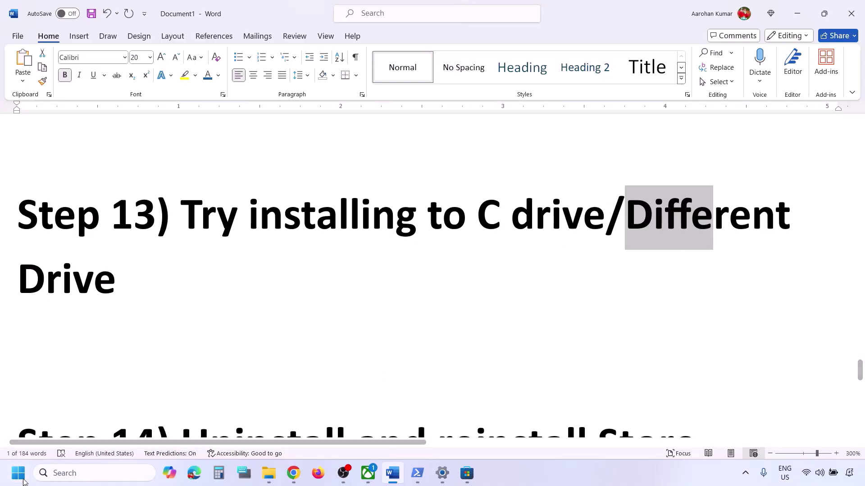
pyautogui.click(22, 480)
pyautogui.click(270, 191)
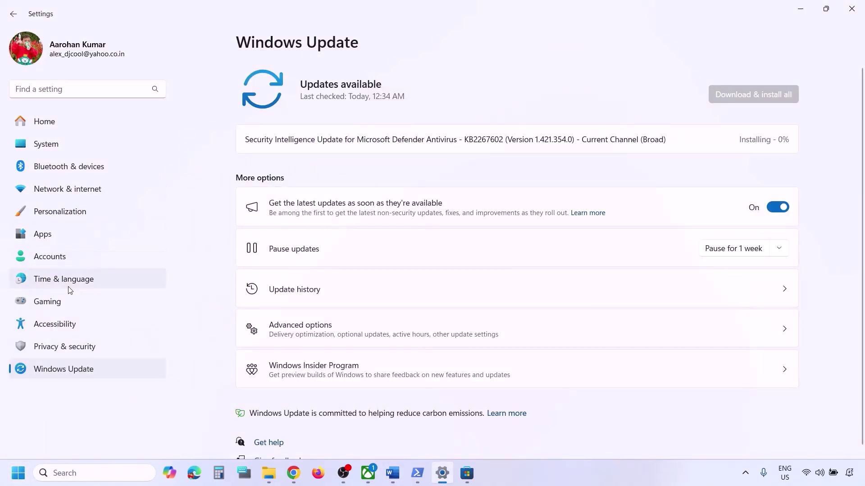
# - Confirm Windows is up to date on the Windows Update page, then go to System settings
pyautogui.click(53, 379)
pyautogui.scroll(-1, 315, 351)
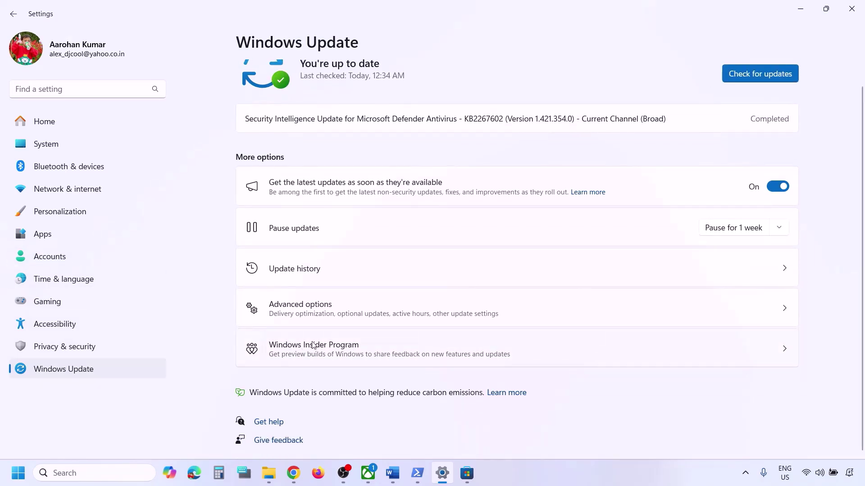
pyautogui.click(58, 148)
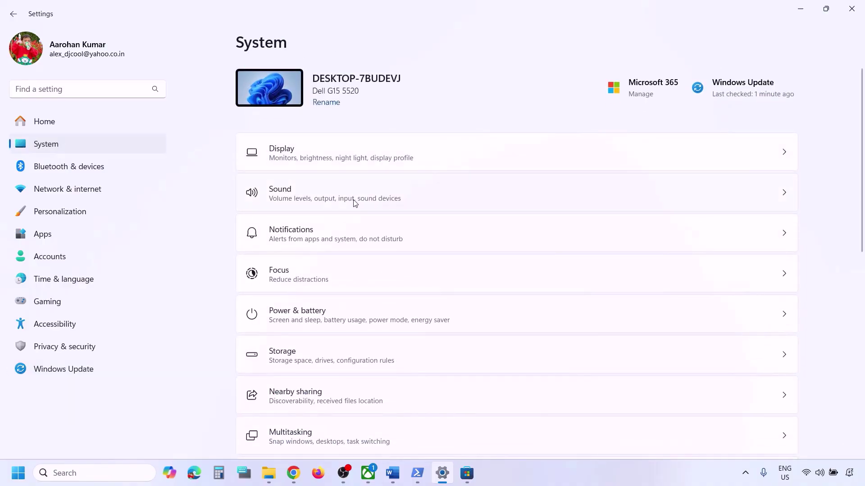
# - Under Storage's 'Where new content is saved', set new apps to ESD-USB (D:) and close Settings
pyautogui.click(299, 354)
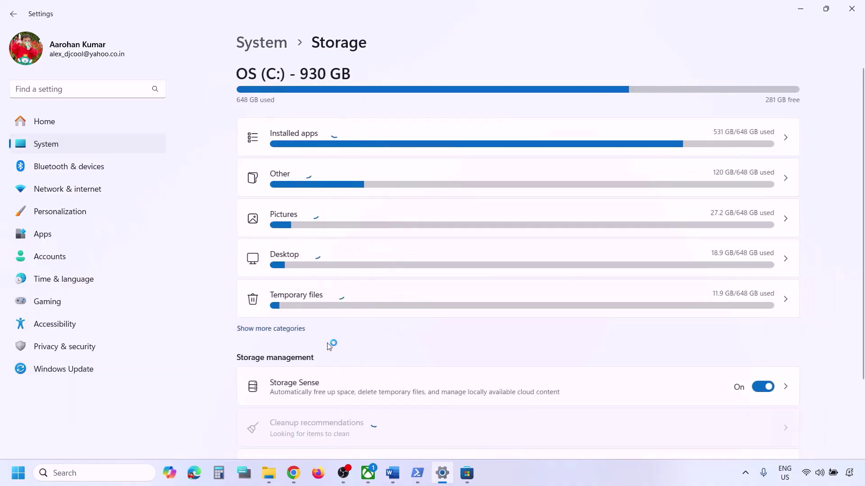
pyautogui.scroll(-2, 342, 296)
pyautogui.scroll(-2, 345, 299)
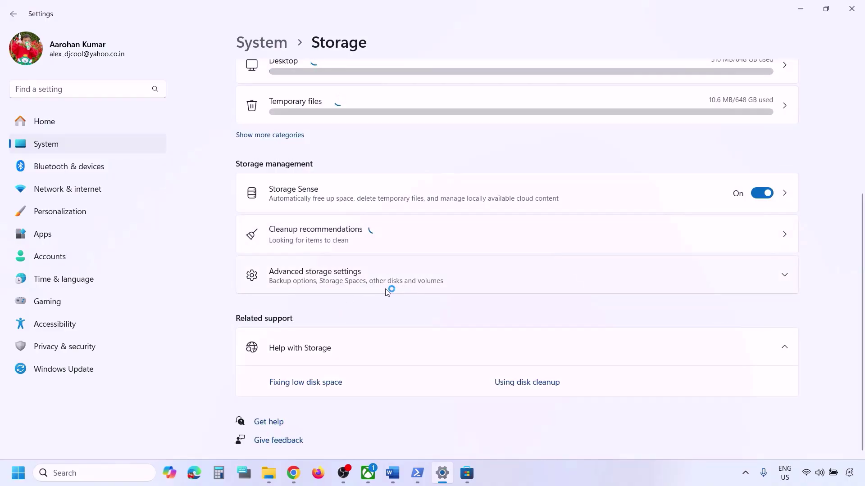
pyautogui.click(351, 281)
pyautogui.scroll(-2, 351, 279)
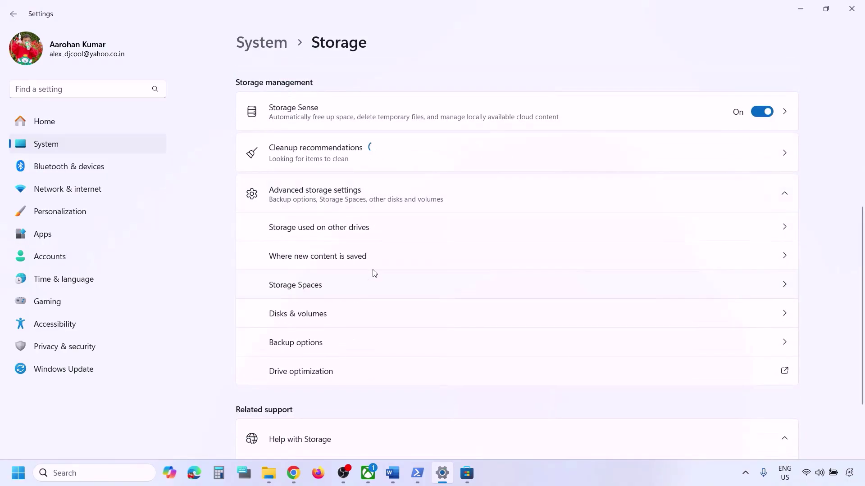
pyautogui.click(317, 258)
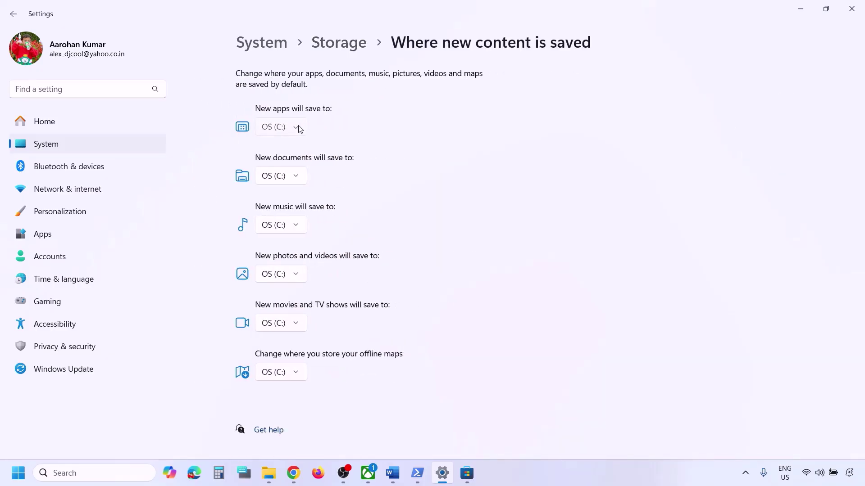
pyautogui.click(299, 128)
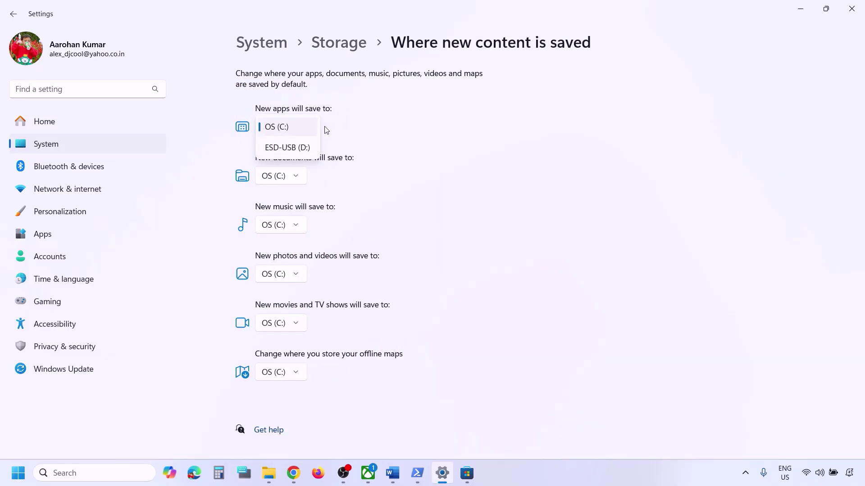
pyautogui.click(286, 149)
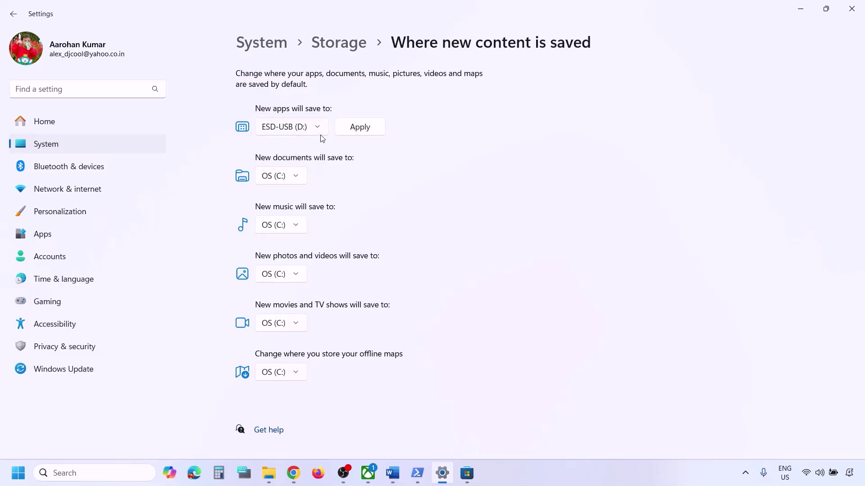
pyautogui.click(294, 129)
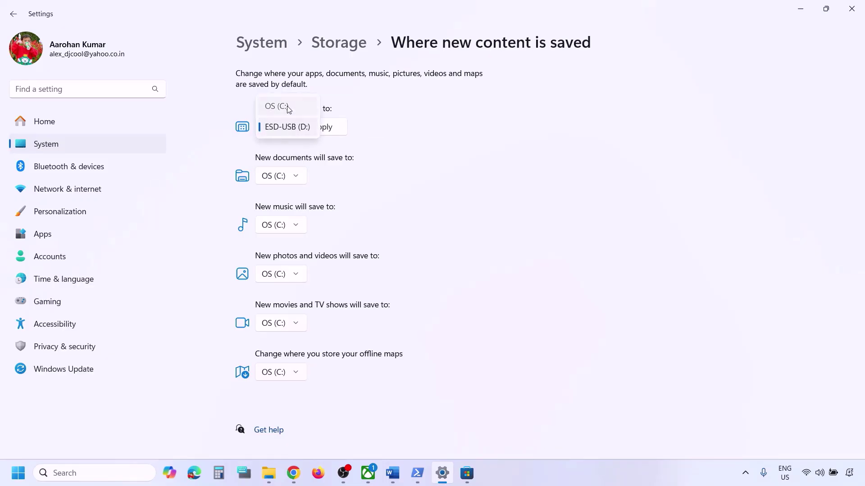
pyautogui.click(289, 109)
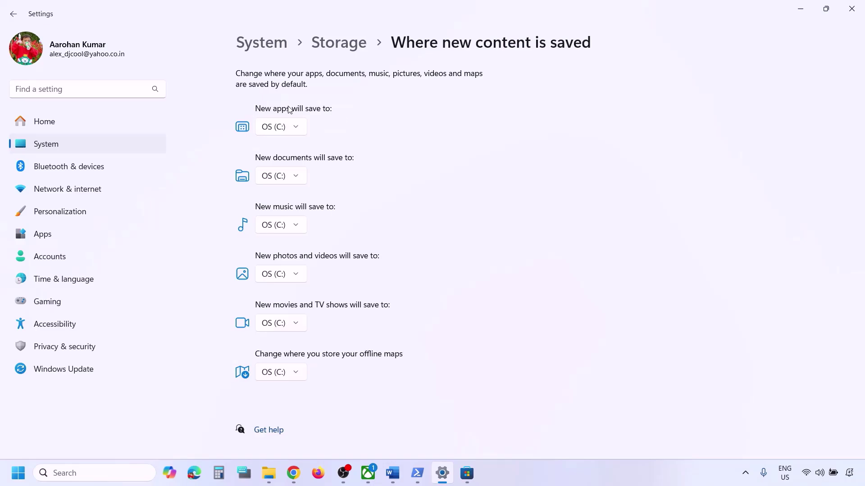
pyautogui.click(292, 129)
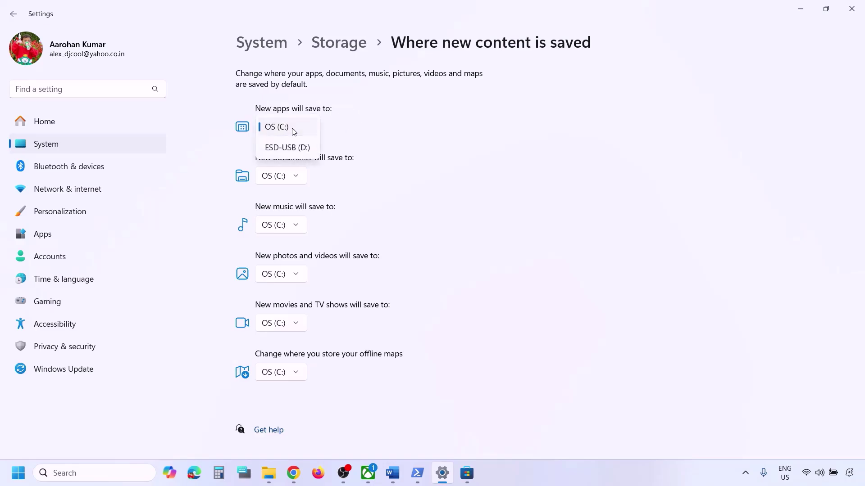
pyautogui.click(293, 148)
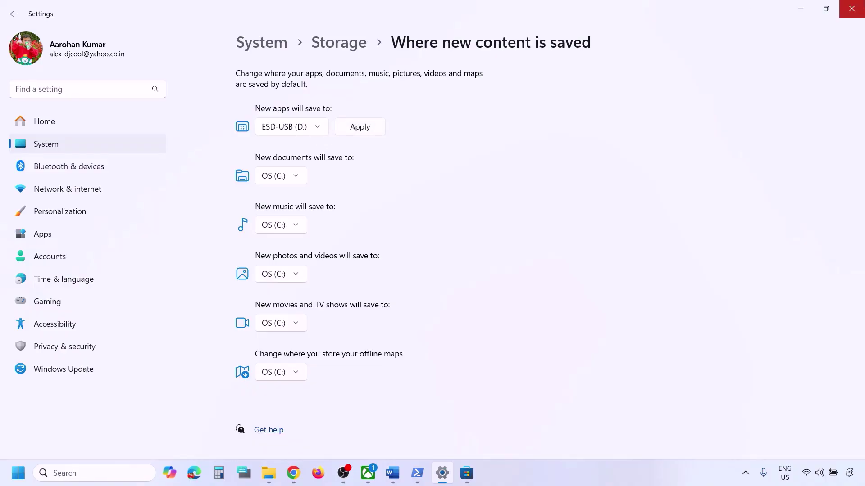
pyautogui.click(851, 8)
# - Select the Step 14 heading and both lines of the Get-AppxPackage remove command
pyautogui.scroll(-3, 379, 256)
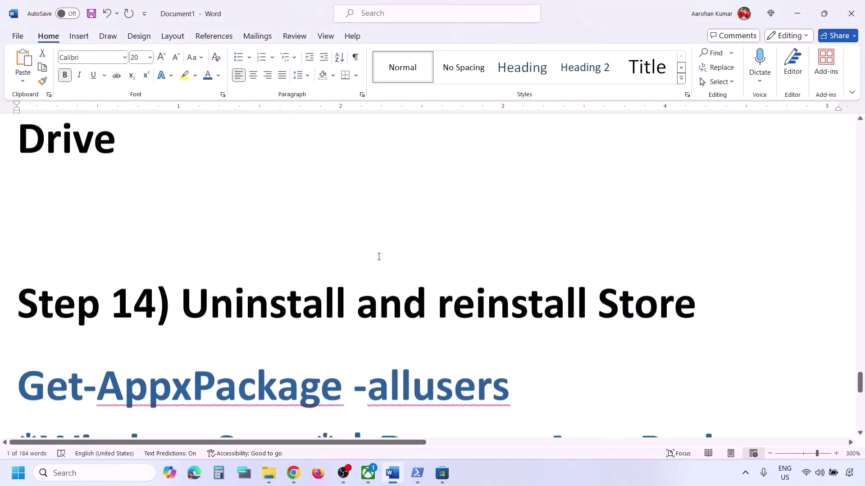
pyautogui.scroll(-2, 378, 257)
pyautogui.moveTo(189, 255); pyautogui.dragTo(555, 279)
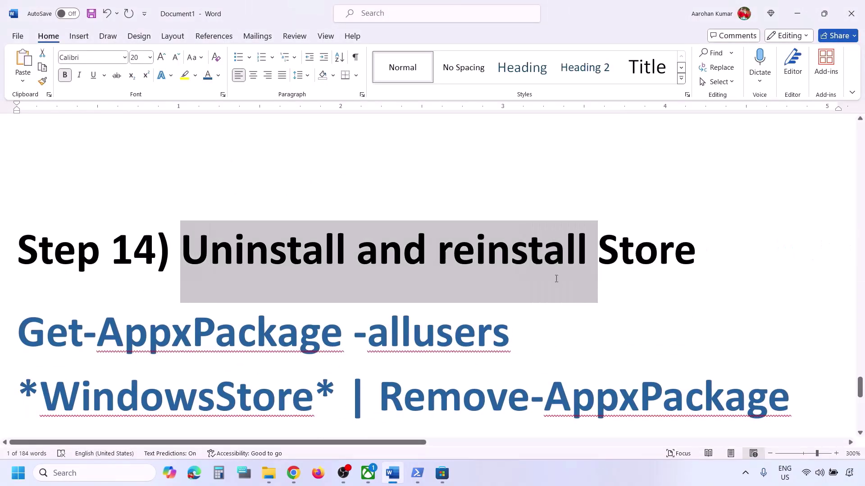
pyautogui.scroll(-4, 556, 282)
pyautogui.scroll(3, 555, 283)
pyautogui.moveTo(805, 376); pyautogui.dragTo(33, 333)
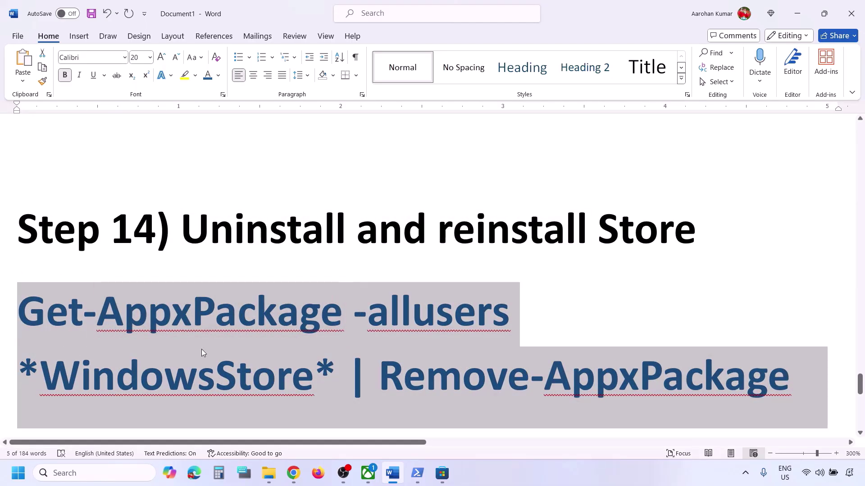
# - Search for 'powershell' and bring up Windows PowerShell's run-as-administrator option
pyautogui.click(92, 471)
pyautogui.write('powershe')
pyautogui.write('ll')
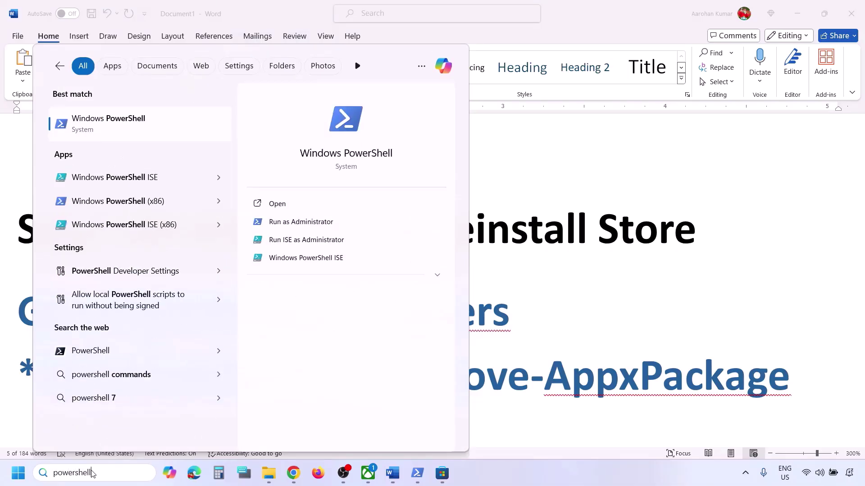
pyautogui.rightClick(113, 132)
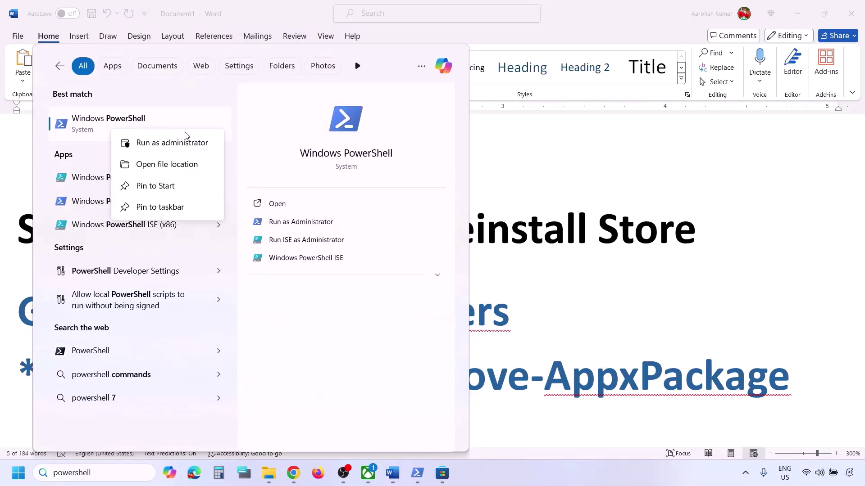
# - Launch PowerShell as administrator and run the pasted Store removal command
pyautogui.click(183, 148)
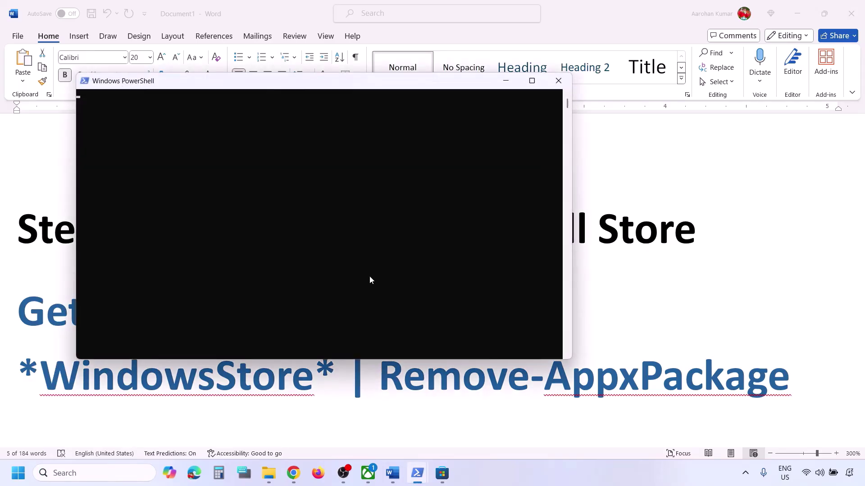
pyautogui.write('Get-AppxPackage -allusers *WindowsStore* | Remove-AppxPackage')
pyautogui.press('Return')
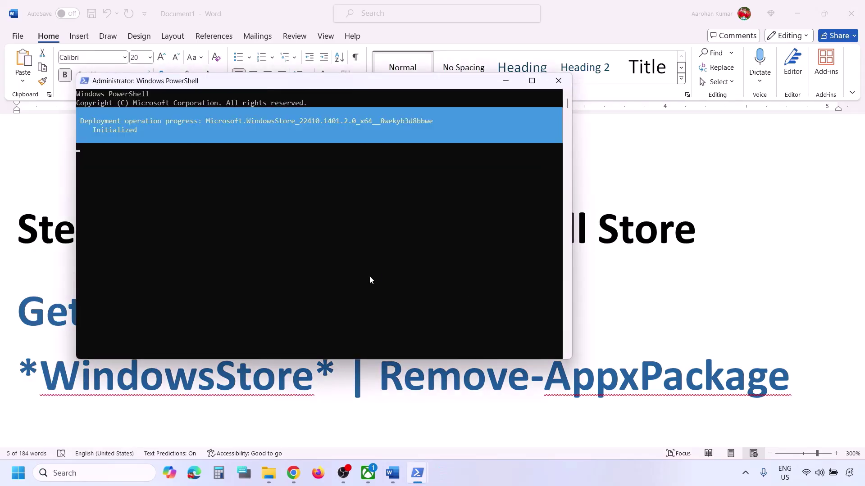
# - Copy the Add-AppxPackage re-register command from Word, run it in PowerShell, and close the console
pyautogui.hotkey('alt', 'Tab')
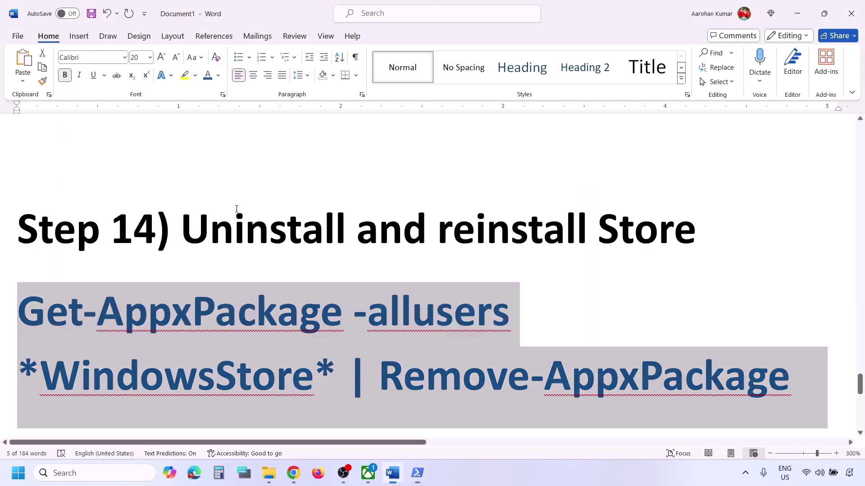
pyautogui.scroll(-5, 237, 209)
pyautogui.moveTo(519, 336); pyautogui.dragTo(26, 261)
pyautogui.hotkey('ctrl', 'c')
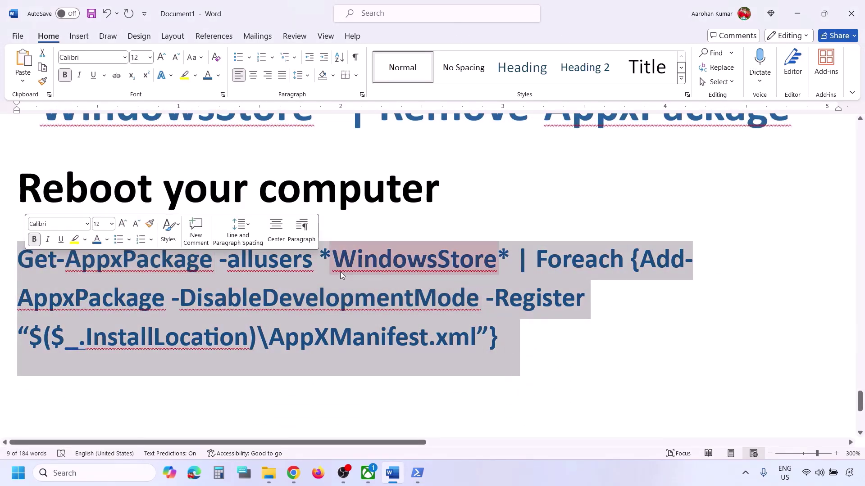
pyautogui.hotkey('alt', 'Tab')
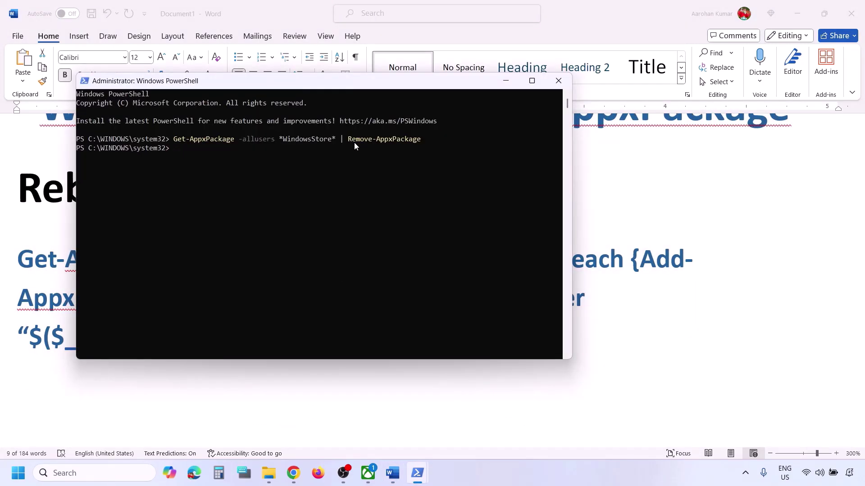
pyautogui.hotkey('ctrl', 'v')
pyautogui.press('Return')
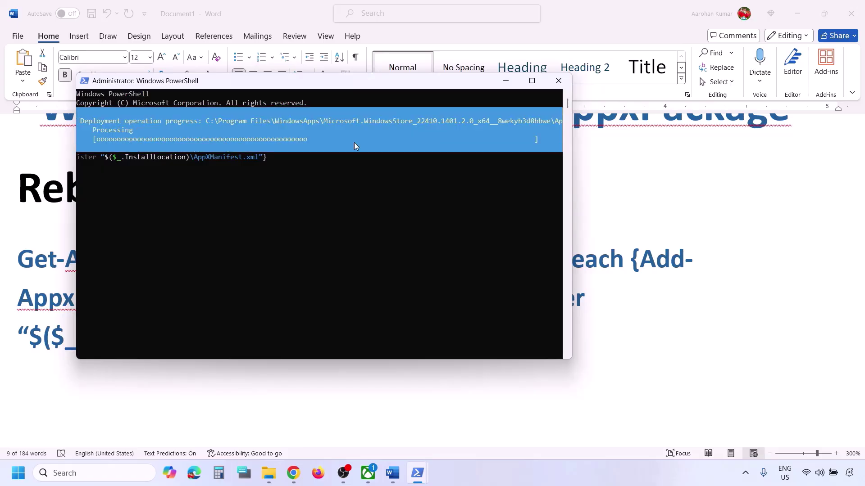
pyautogui.click(561, 86)
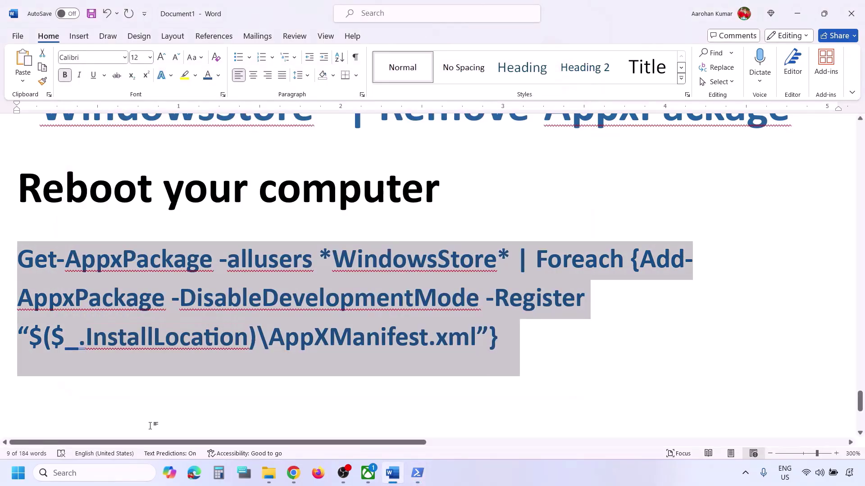
pyautogui.click(92, 479)
# - Open Microsoft Store by searching 'store', then close it again
pyautogui.write('store')
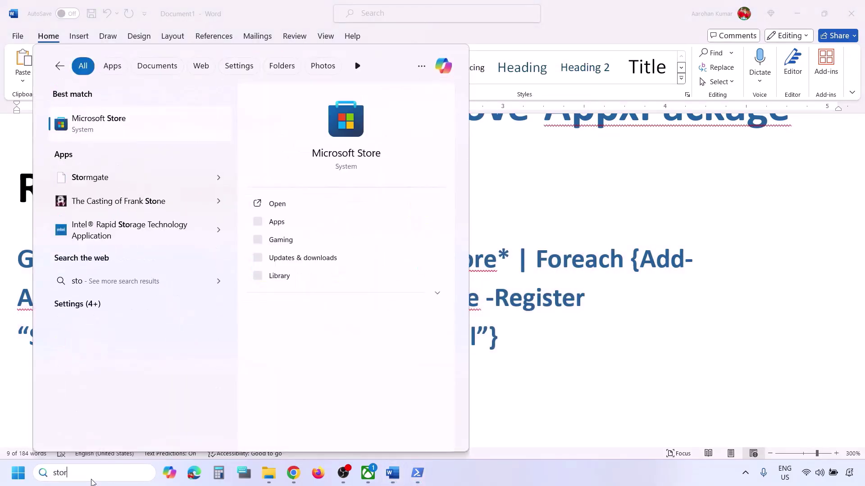
pyautogui.press('Return')
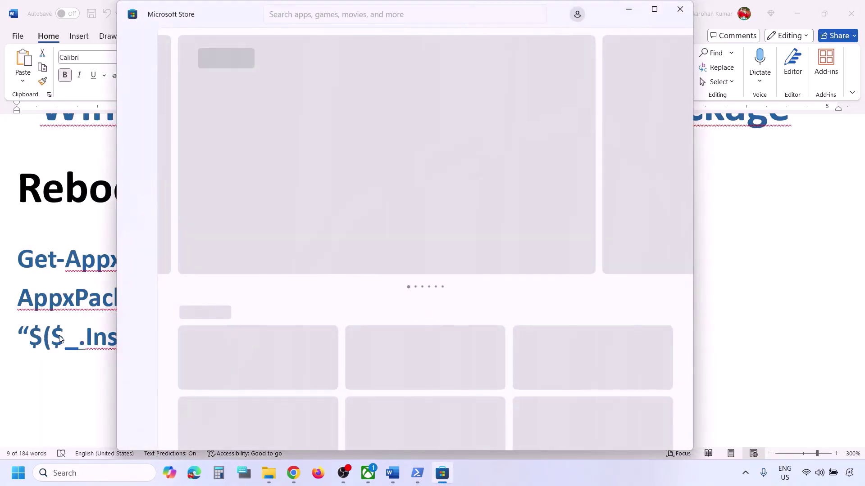
pyautogui.click(60, 338)
# - Scroll to Step 15 and select its heading and the Windows 10 and 11 download links
pyautogui.scroll(-5, 60, 337)
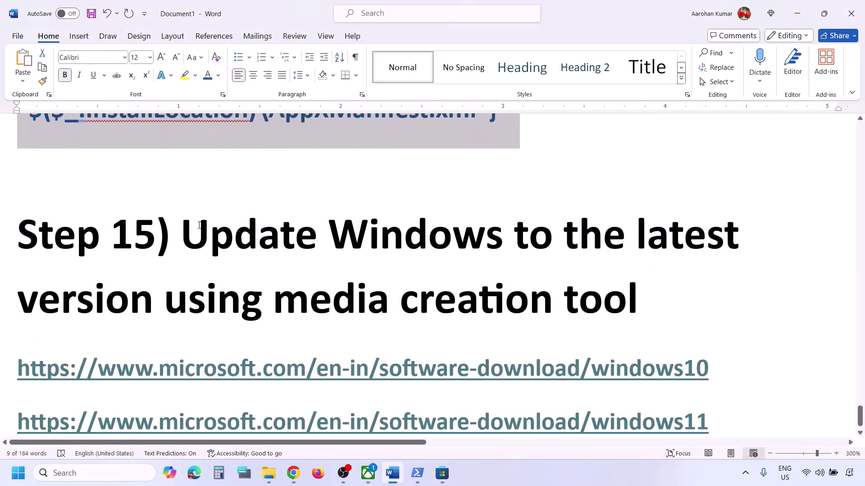
pyautogui.moveTo(193, 230); pyautogui.dragTo(624, 301)
pyautogui.scroll(-1, 419, 310)
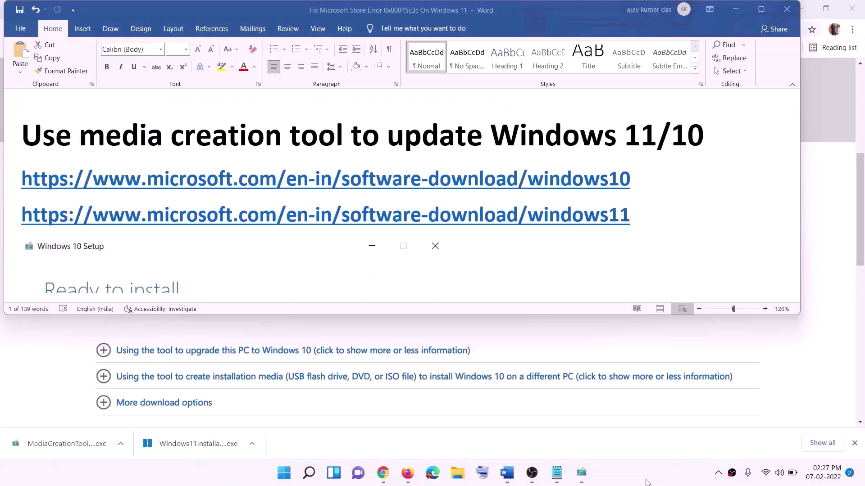
pyautogui.tripleClick(629, 213)
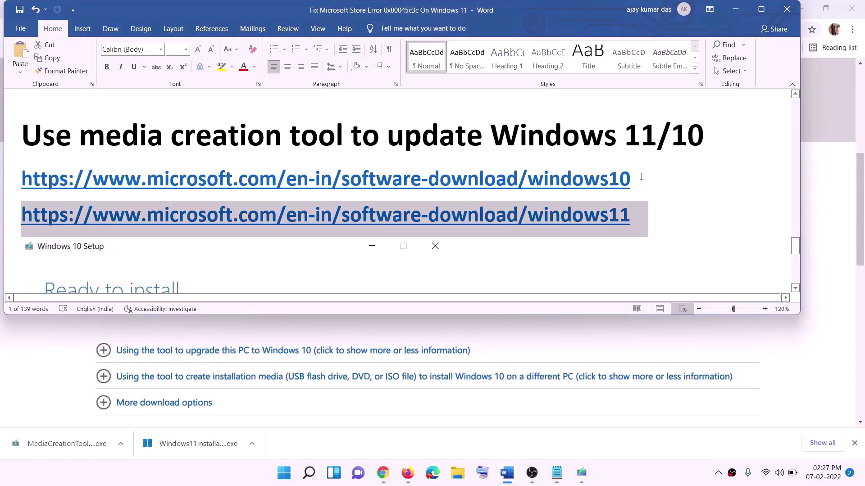
pyautogui.tripleClick(234, 177)
pyautogui.tripleClick(643, 216)
# - Bring up the Download Windows 10 page in Chrome and scroll through it
pyautogui.click(735, 9)
pyautogui.scroll(6, 366, 230)
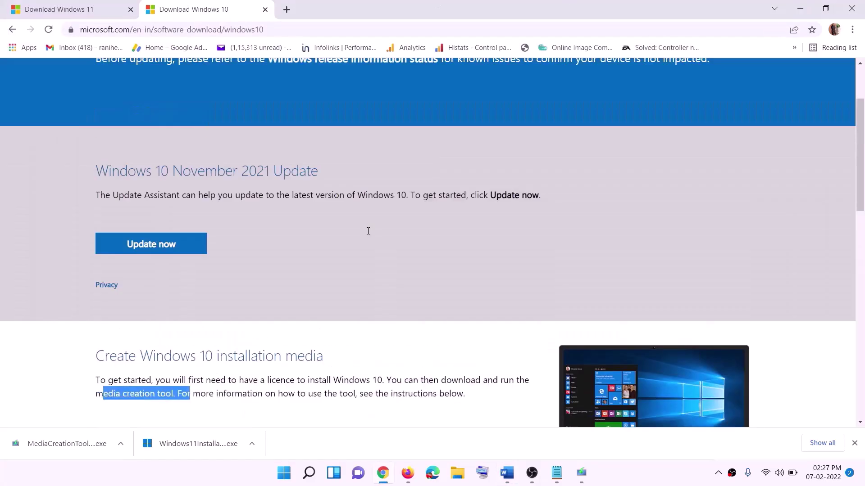
pyautogui.scroll(-5, 290, 251)
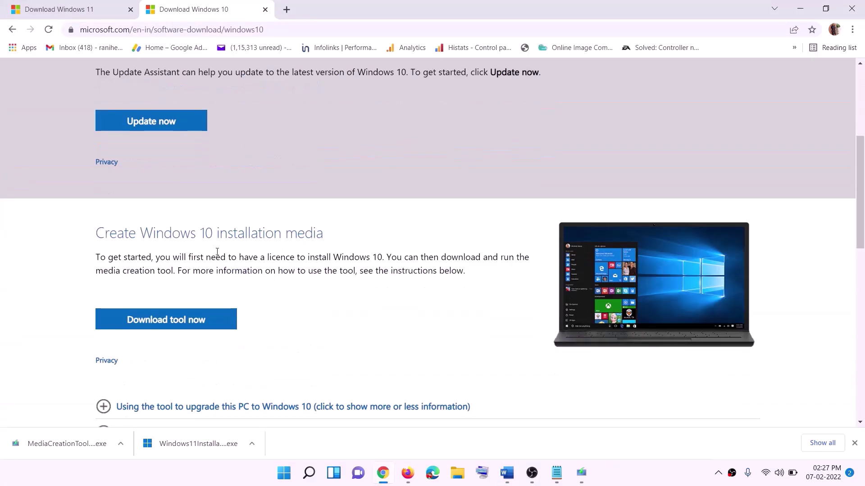
pyautogui.moveTo(103, 270); pyautogui.dragTo(193, 270)
pyautogui.scroll(-2, 289, 249)
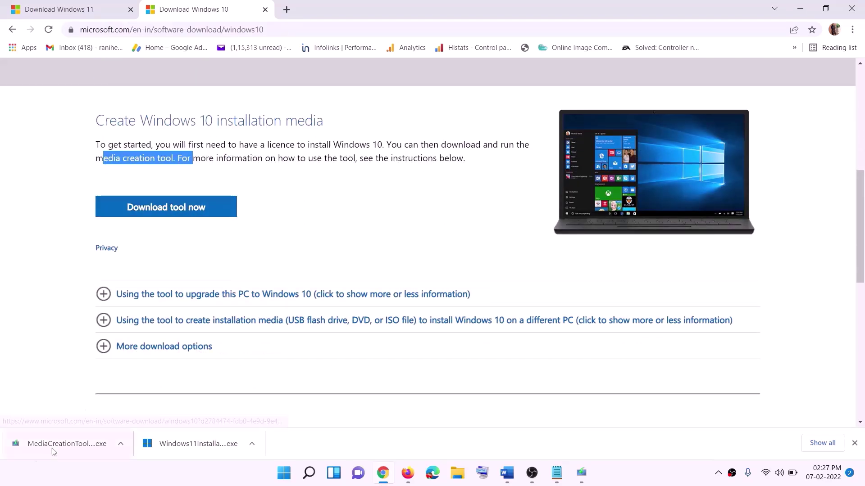
# - In Windows 10 Setup, accept the license and choose Upgrade this PC now to start downloading
pyautogui.click(581, 473)
pyautogui.click(563, 369)
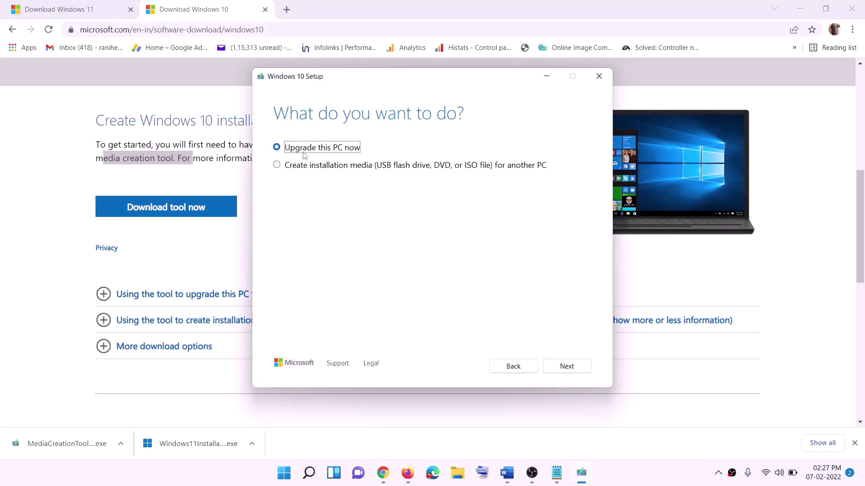
pyautogui.click(568, 365)
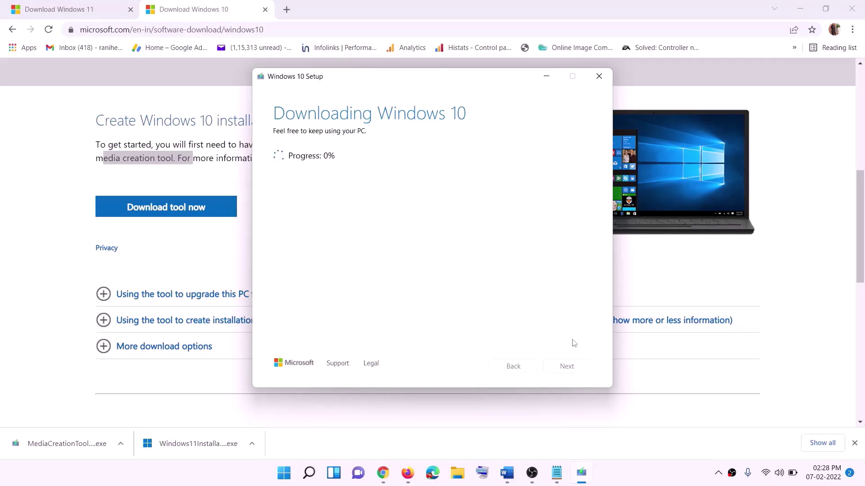
pyautogui.click(638, 482)
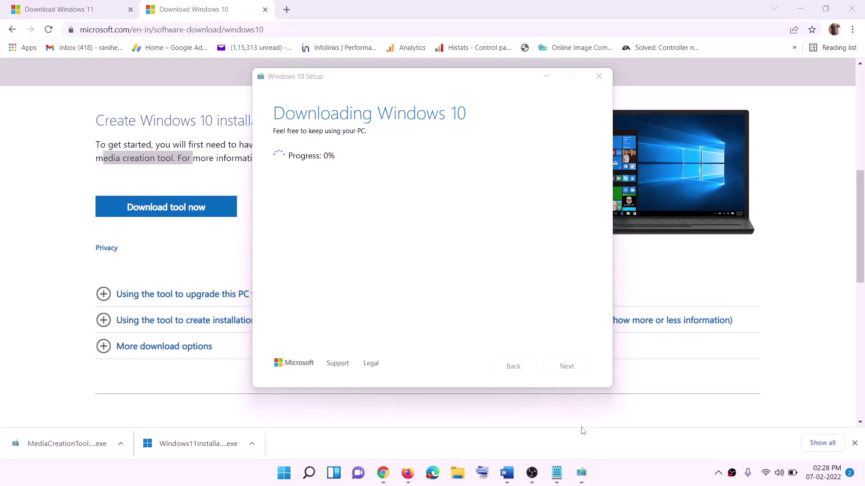
pyautogui.click(512, 479)
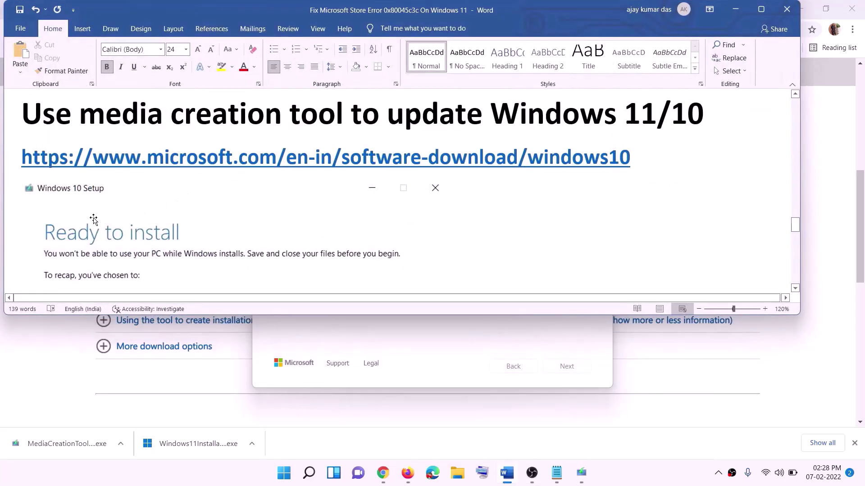
# - Maximize Word and scroll the guide to the Ready to install screen's Install button
pyautogui.scroll(-1, 52, 208)
pyautogui.click(761, 9)
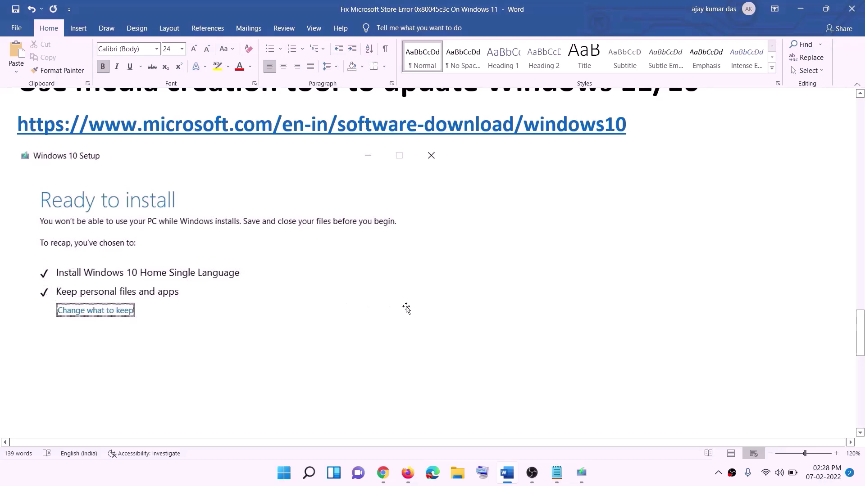
pyautogui.scroll(-3, 444, 314)
pyautogui.scroll(-1, 444, 314)
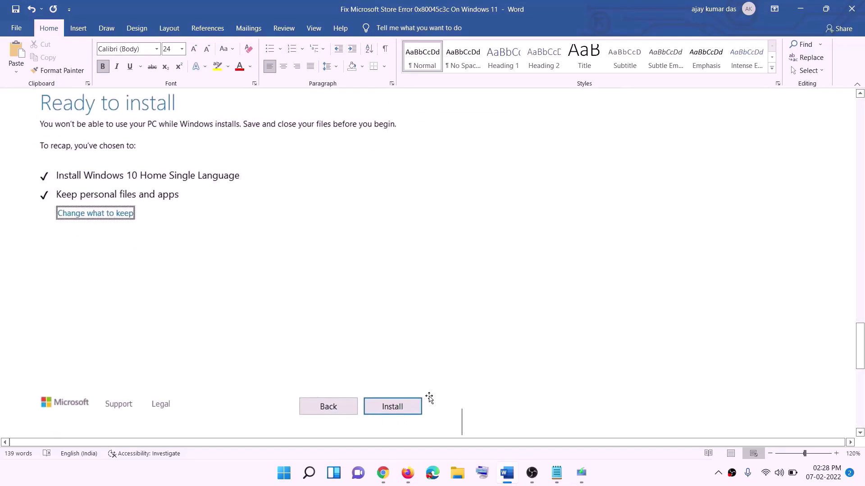